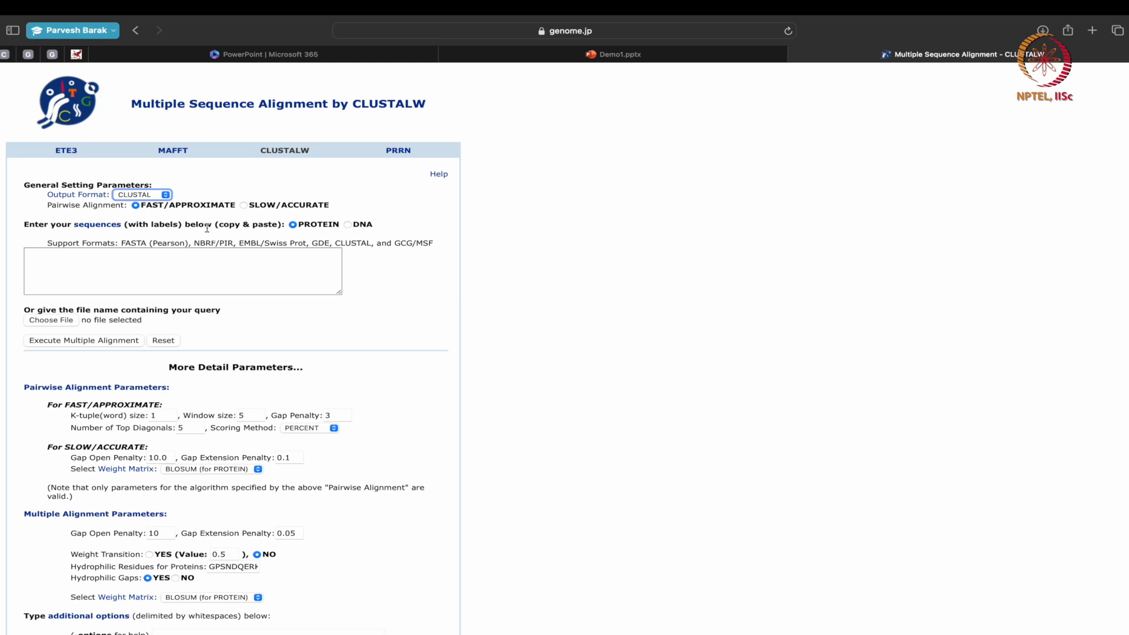
# Step: Switch the sequence type to DNA and back to PROTEIN
pyautogui.click(348, 227)
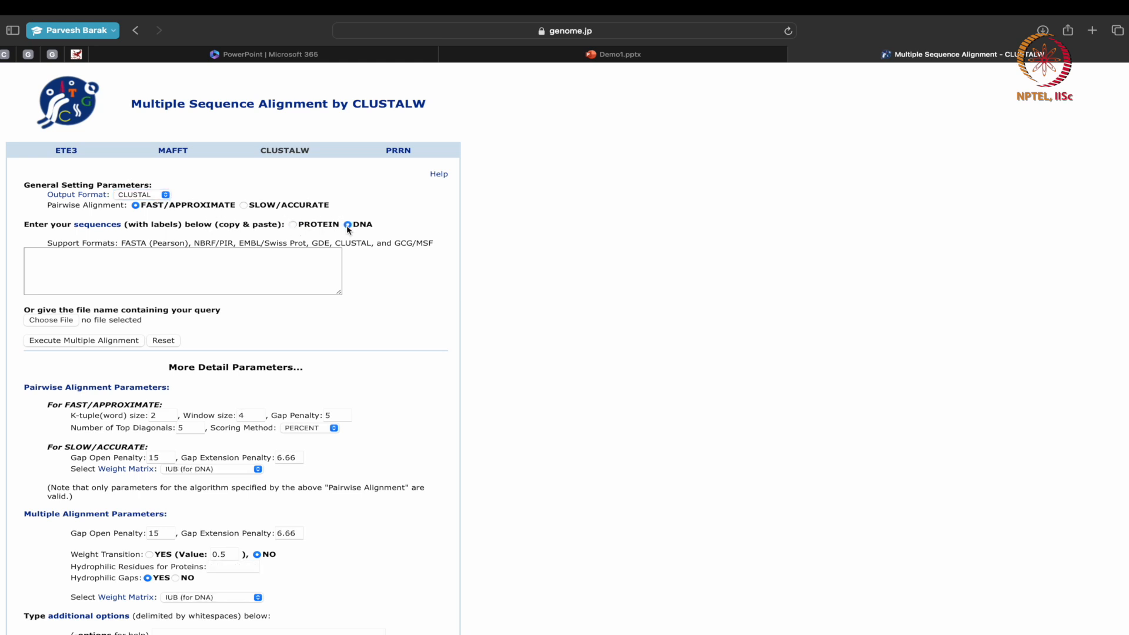
pyautogui.click(293, 225)
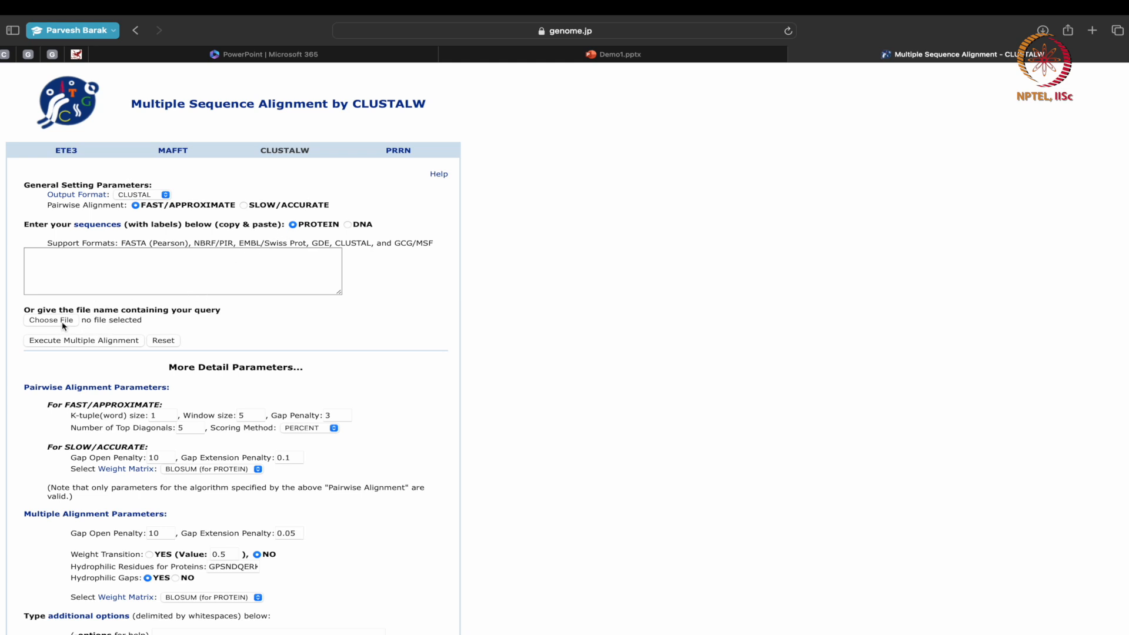
pyautogui.click(117, 284)
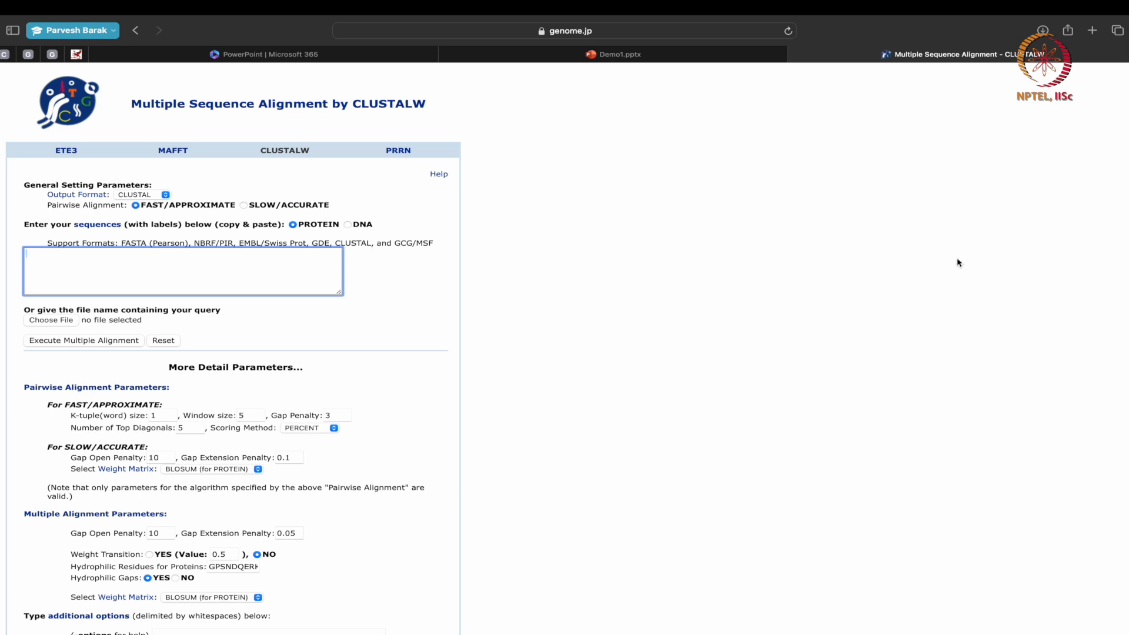
# Step: Open the UniProt website in a new browser tab and search UniProtKB for HBB
pyautogui.click(1092, 30)
pyautogui.write('uni')
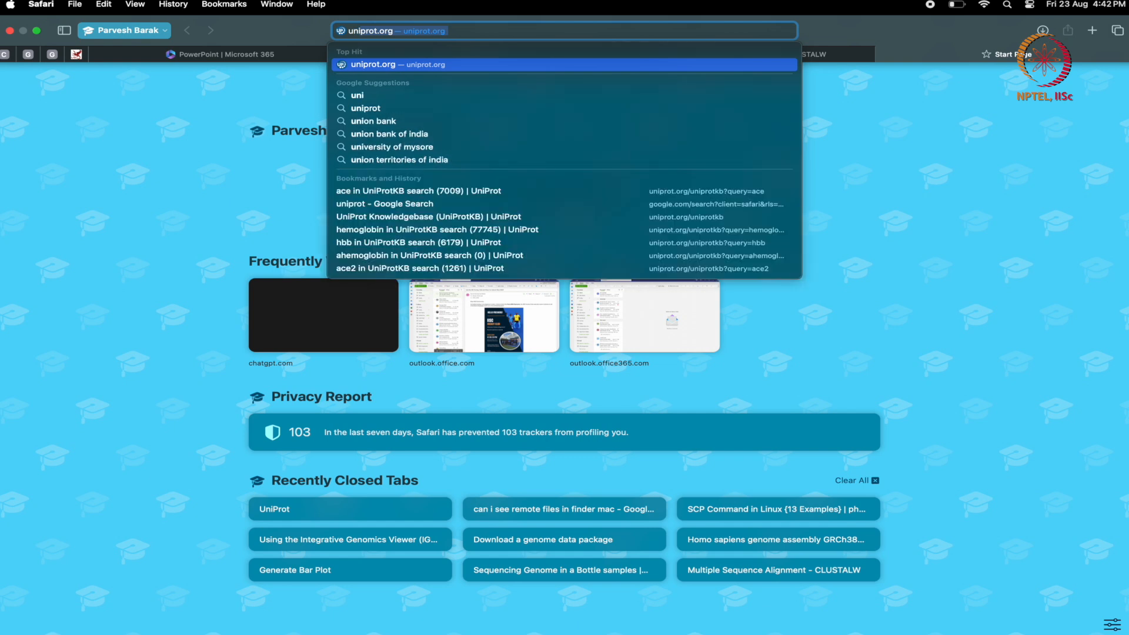
pyautogui.write('prot')
pyautogui.press('Return')
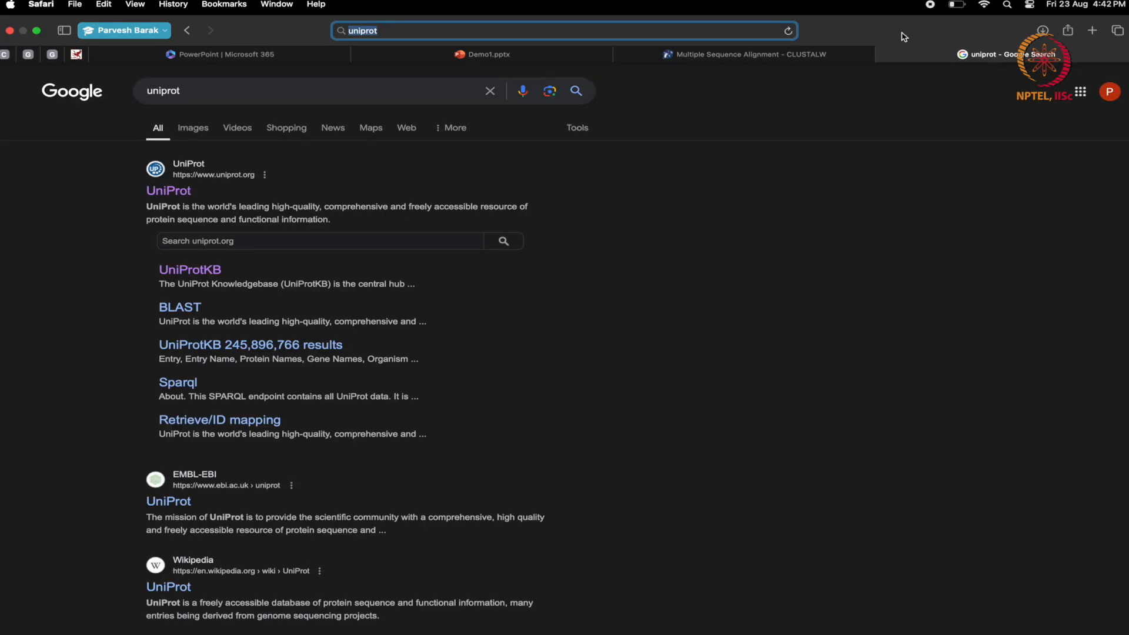
pyautogui.click(175, 192)
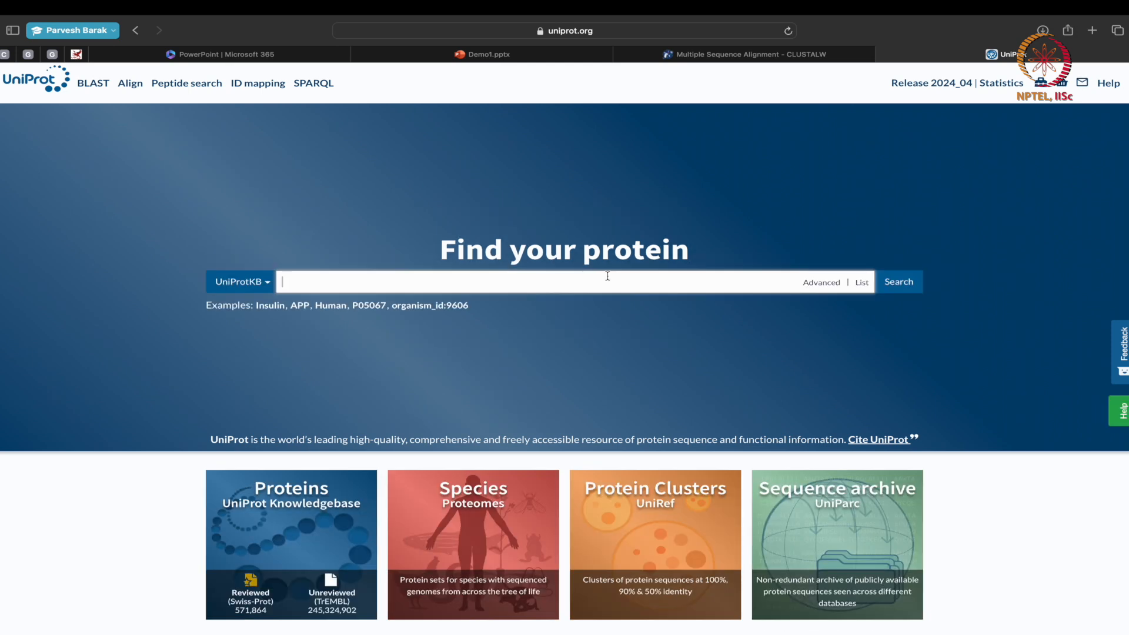
pyautogui.write('HBB')
pyautogui.press('Return')
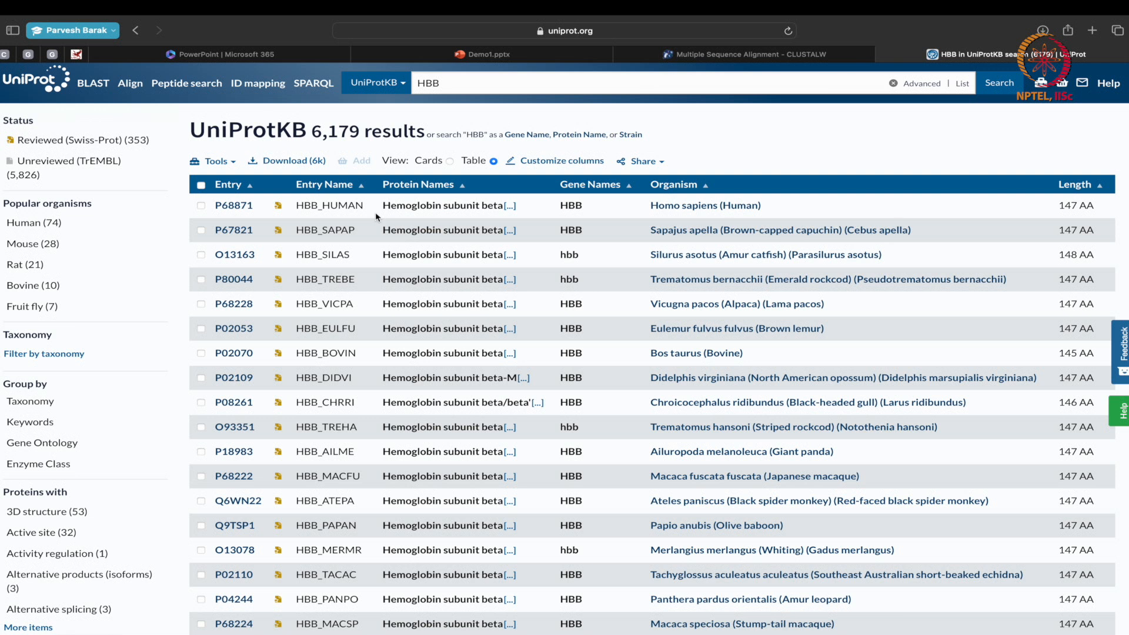
# Step: Select the HBB entries for human, Amur catfish, bovine, giant panda, chimpanzee and Amur leopard in the results table
pyautogui.click(201, 205)
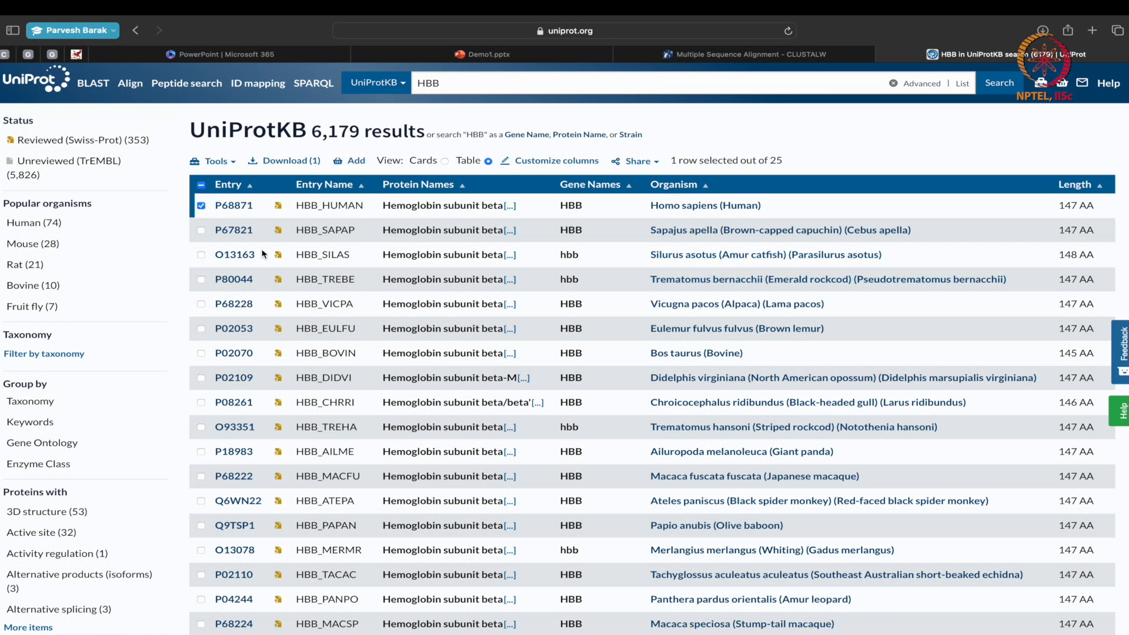
pyautogui.click(201, 255)
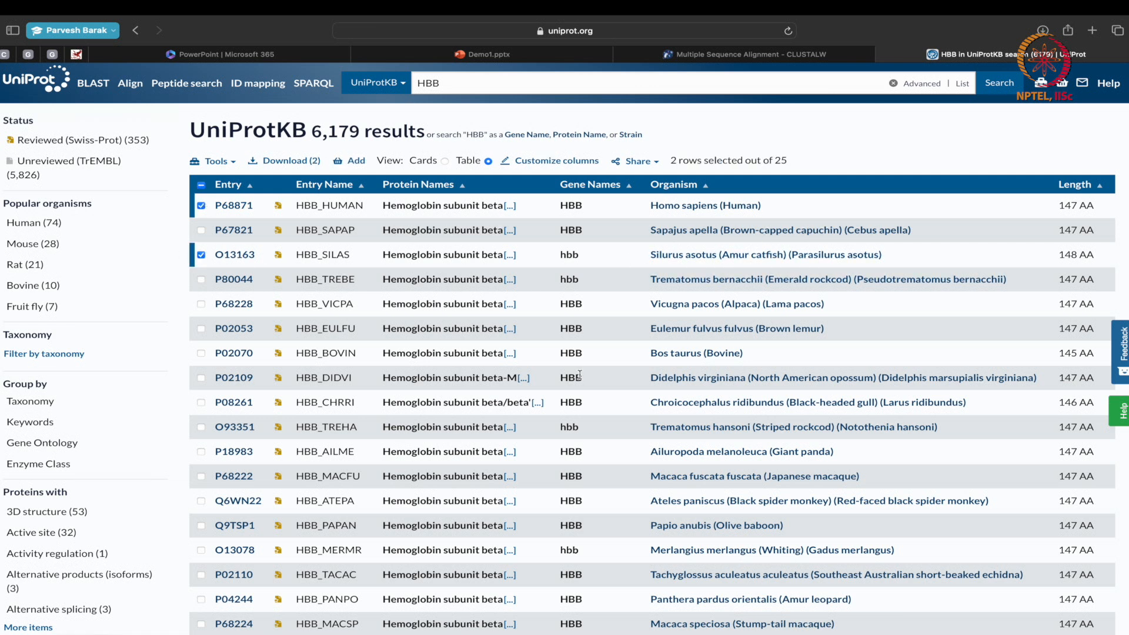
pyautogui.scroll(-1, 580, 376)
pyautogui.click(201, 314)
pyautogui.scroll(-3, 782, 359)
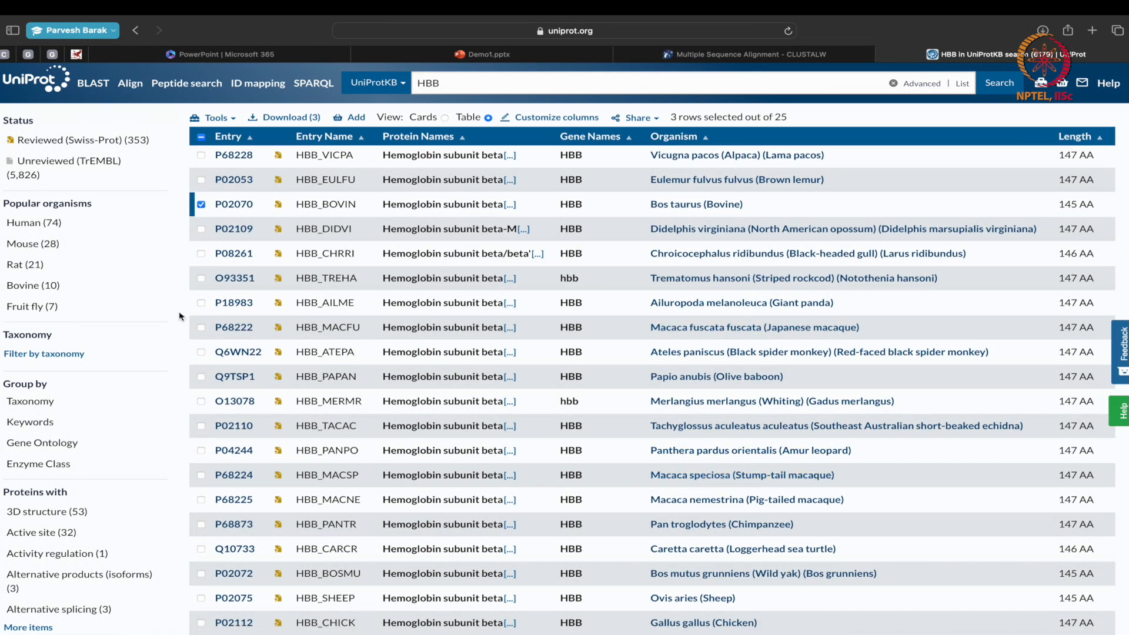
pyautogui.click(202, 304)
pyautogui.scroll(-1, 651, 460)
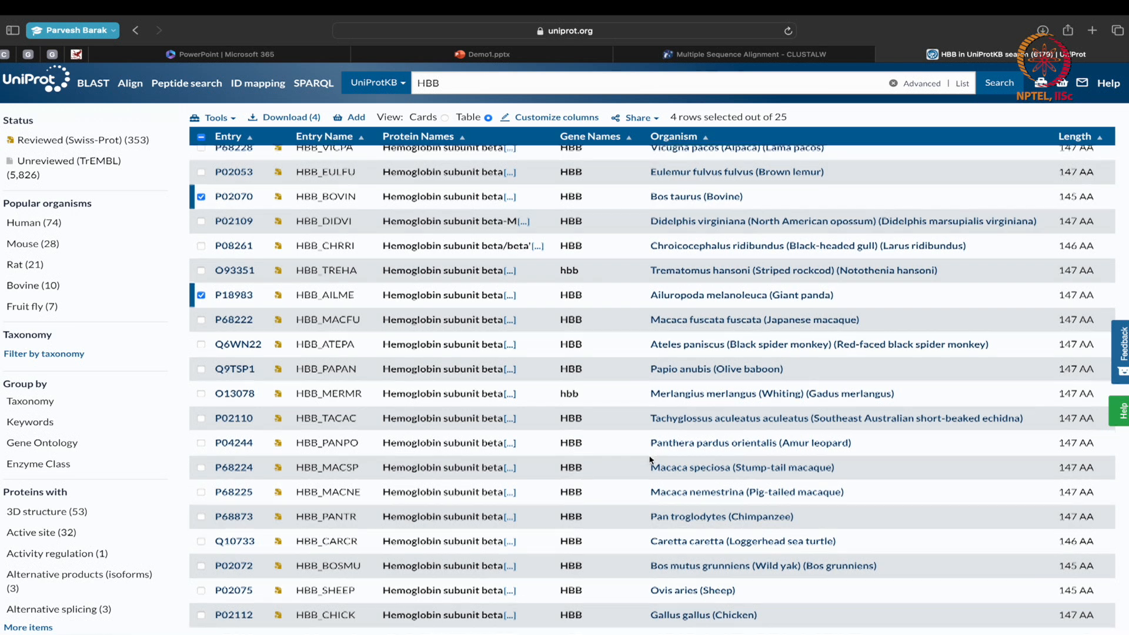
pyautogui.click(201, 494)
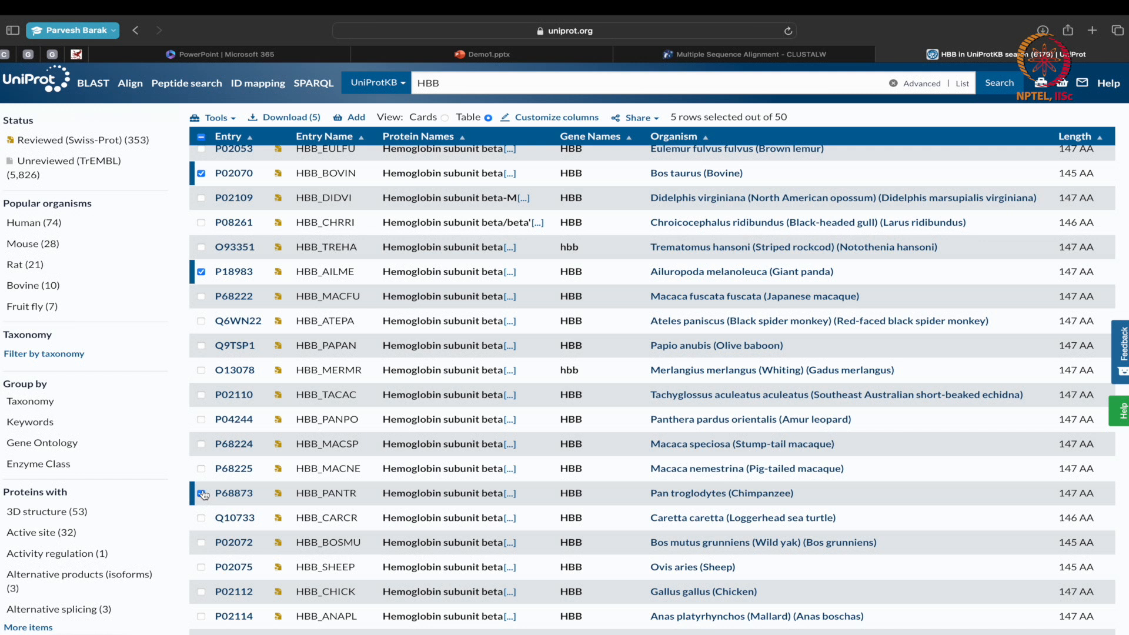
pyautogui.scroll(-1, 676, 517)
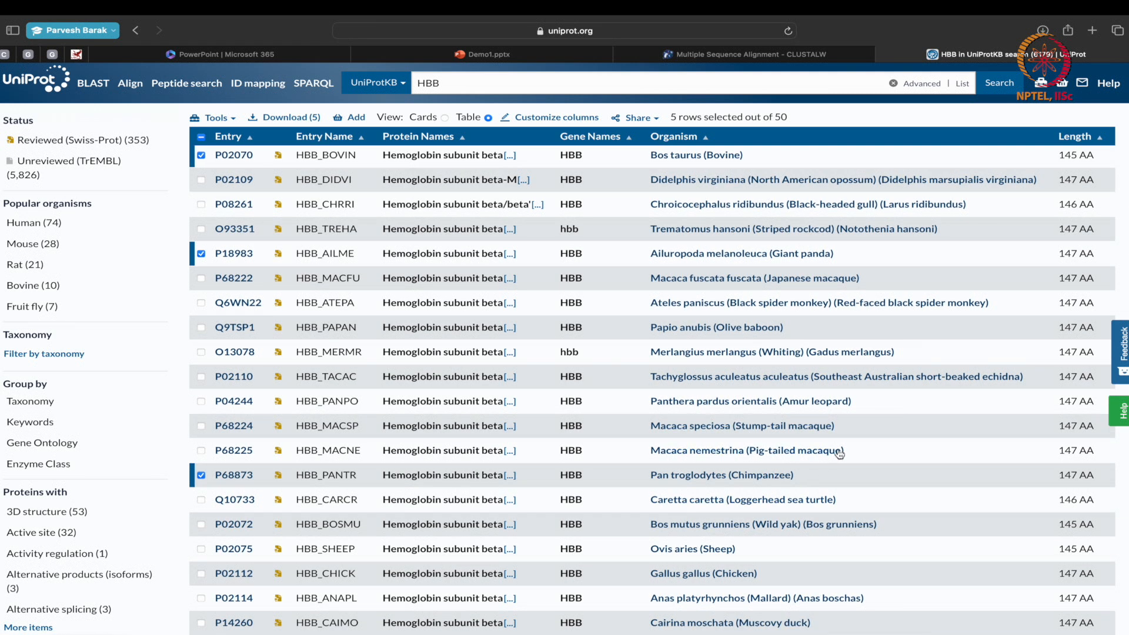
pyautogui.click(202, 403)
# Step: Preview the six selected entries as uncompressed FASTA (canonical) and copy all the previewed sequences
pyautogui.click(297, 118)
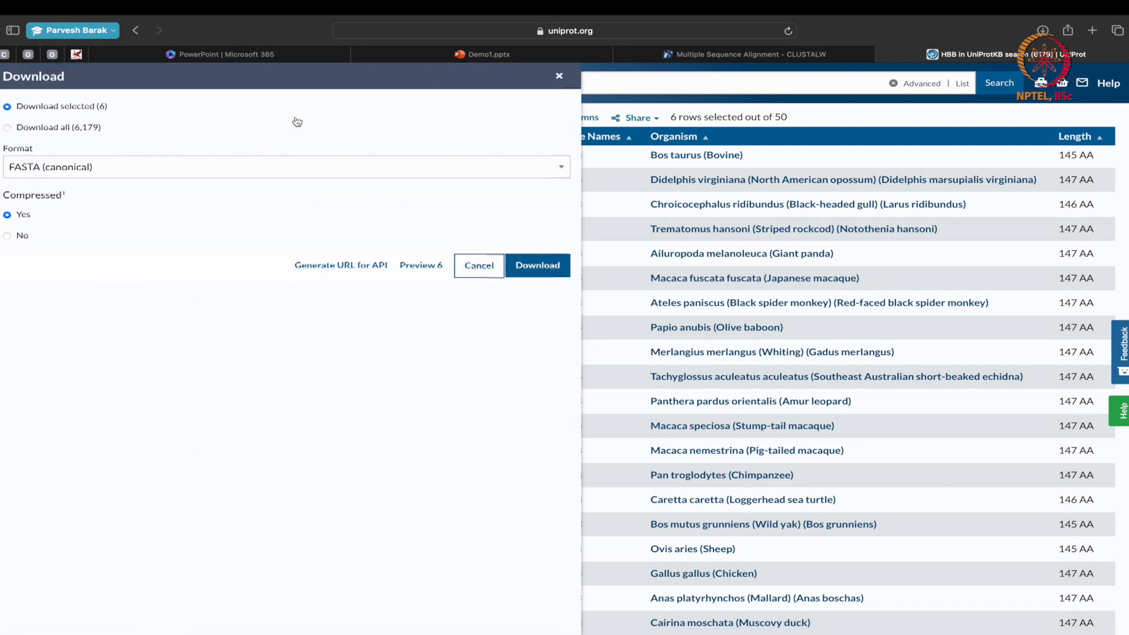
pyautogui.click(7, 237)
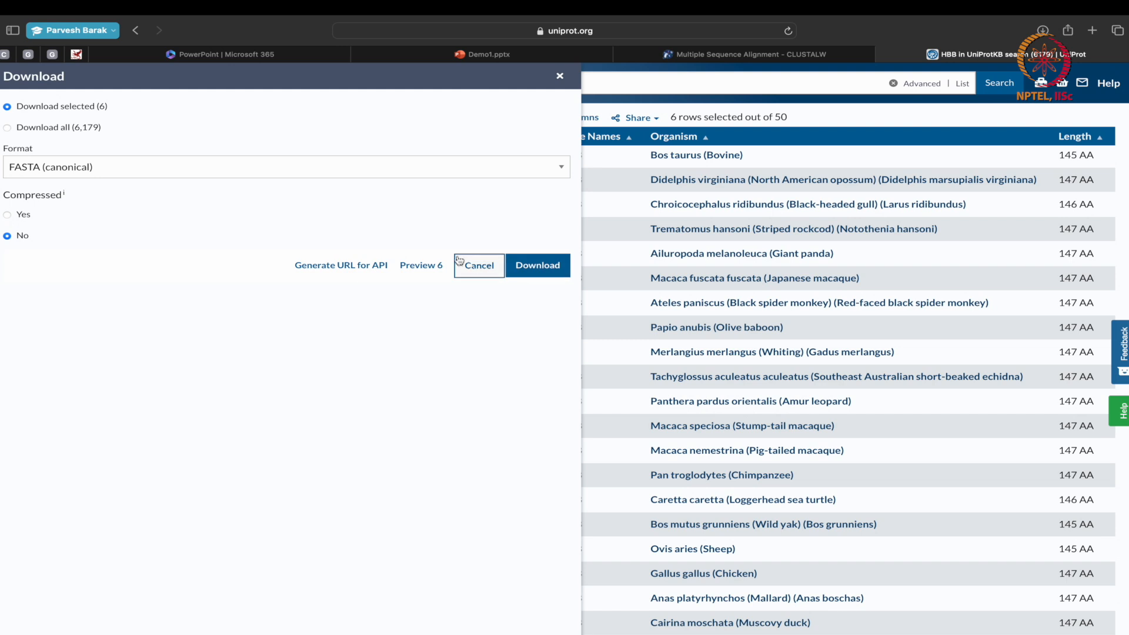
pyautogui.click(428, 267)
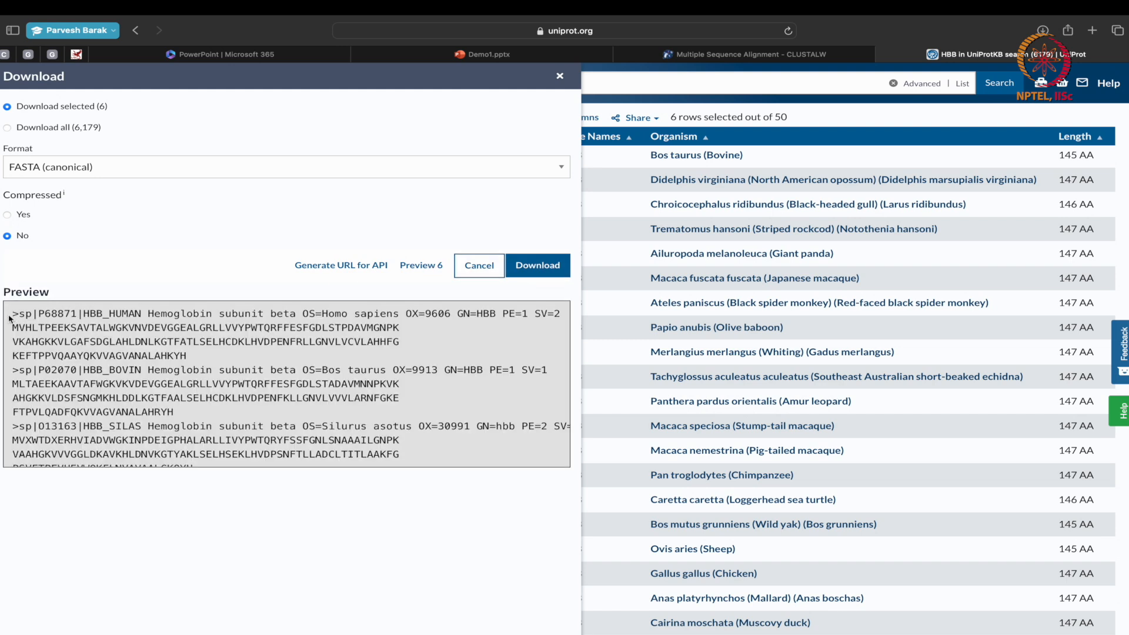
pyautogui.moveTo(19, 313); pyautogui.dragTo(324, 505)
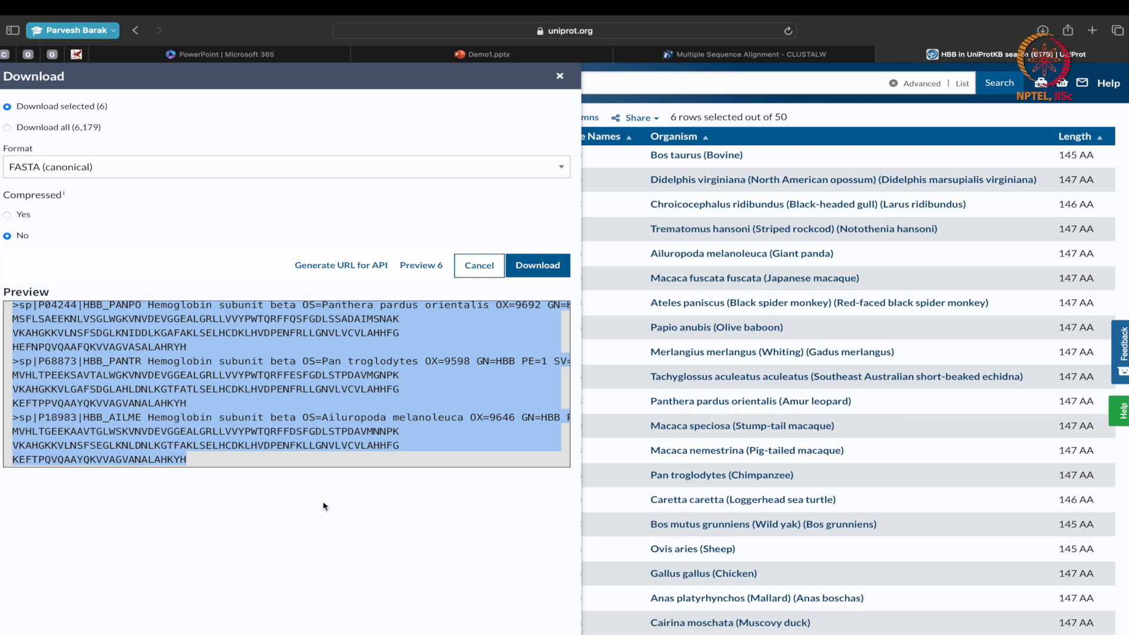
# Step: Paste the copied FASTA sequences into the CLUSTALW sequence field and review their header lines down to HBB_SILAS
pyautogui.click(738, 59)
pyautogui.write('MVHLTGEEKAAVTGLWSKVNVDEVGGEALGRLLVVYPWTQRFFDSFGDLSTPDAVMNNPK VKAHGKKVLNSFSEGLKNLDNLKGTFAKLSELHCDKLHVDPENFKLLGNVLVCVLAHHFG KEFTPQVQAAYQKVVAGVANALAHKYH')
pyautogui.scroll(5, 171, 265)
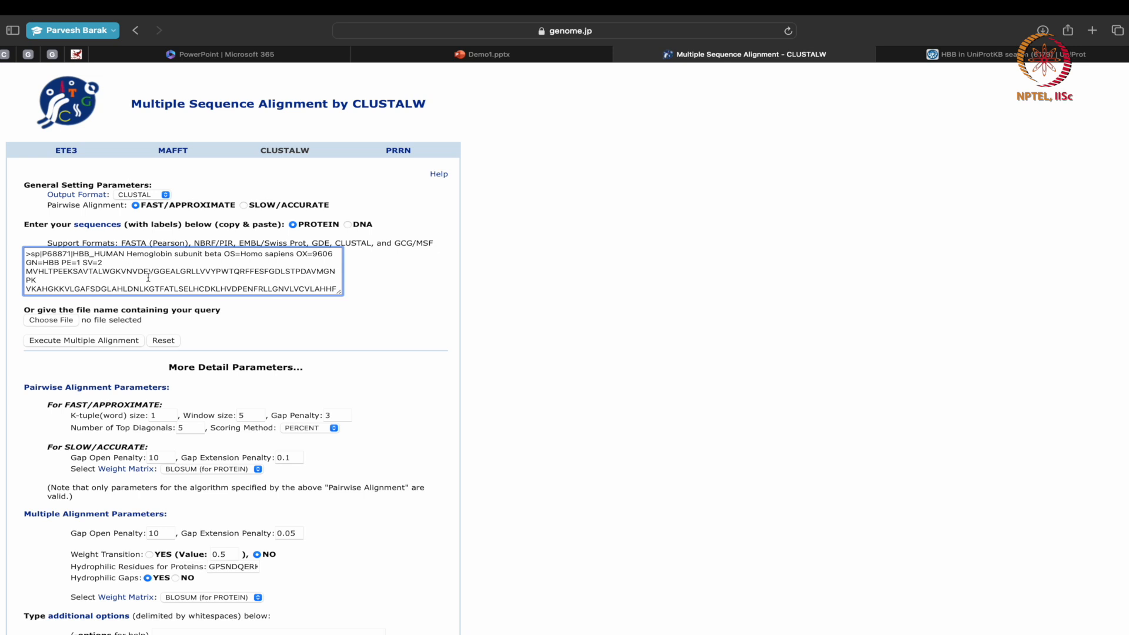
pyautogui.scroll(-5, 111, 278)
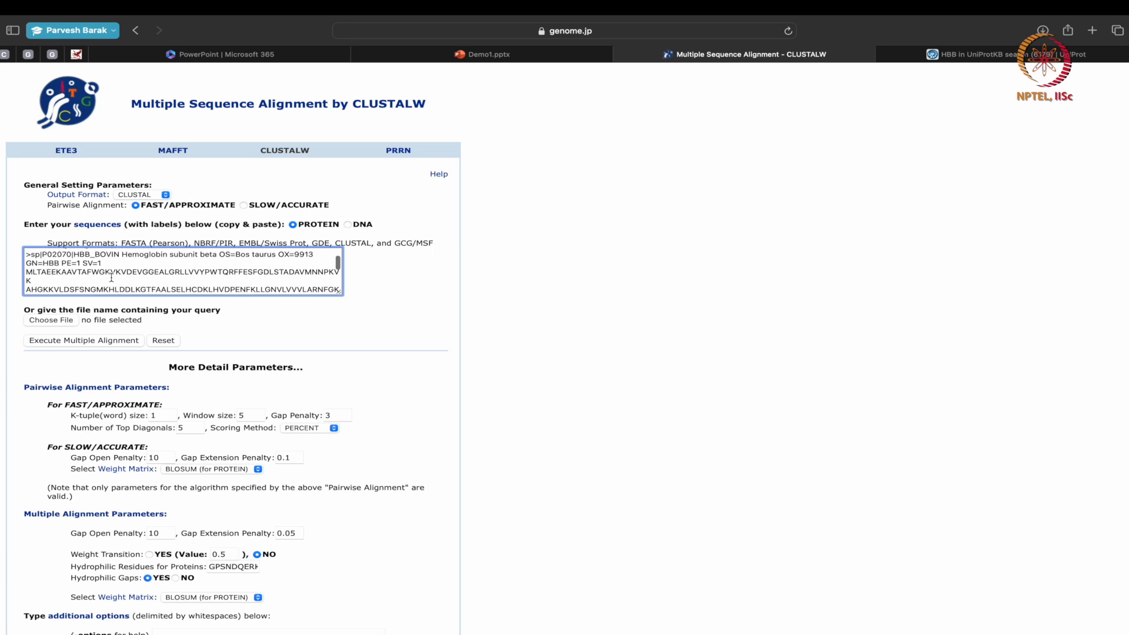
pyautogui.scroll(-10, 126, 263)
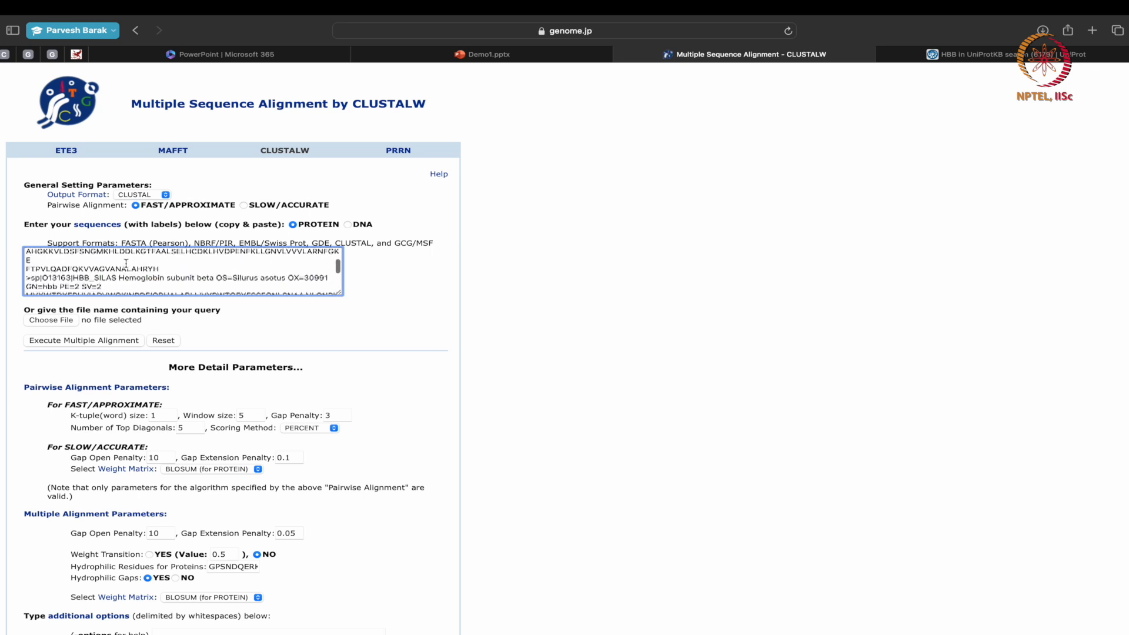
pyautogui.scroll(-2, 126, 264)
pyautogui.scroll(2, 123, 271)
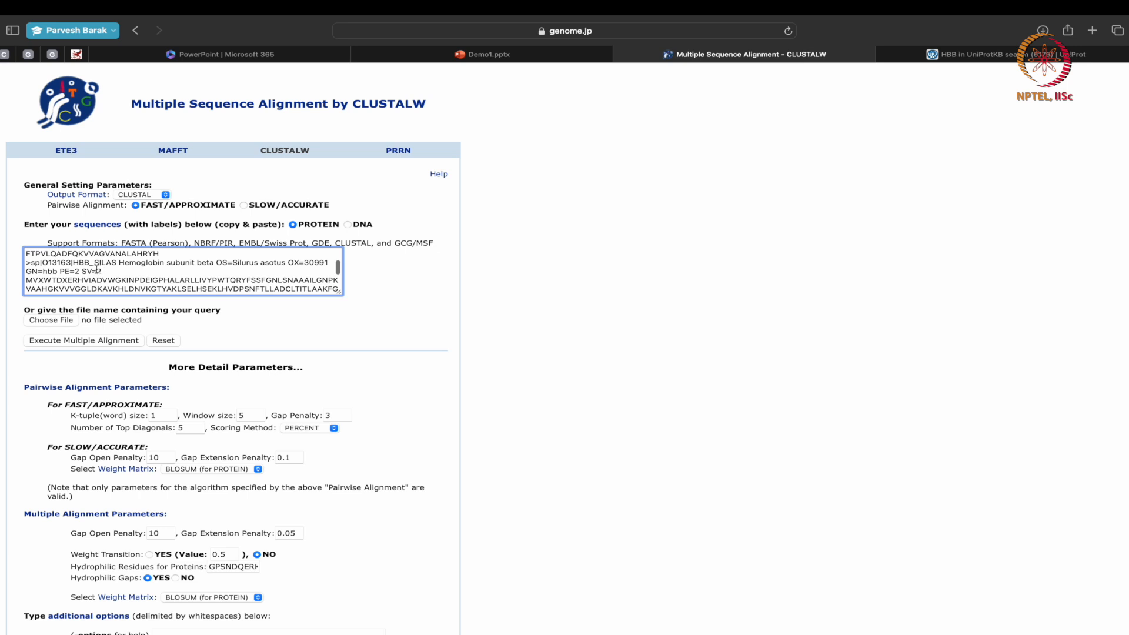
# Step: Look up the HBB_SILAS organism in the UniProt results and rename its label in the pasted sequences to HBB_CAT_FISH
pyautogui.click(960, 55)
pyautogui.click(559, 75)
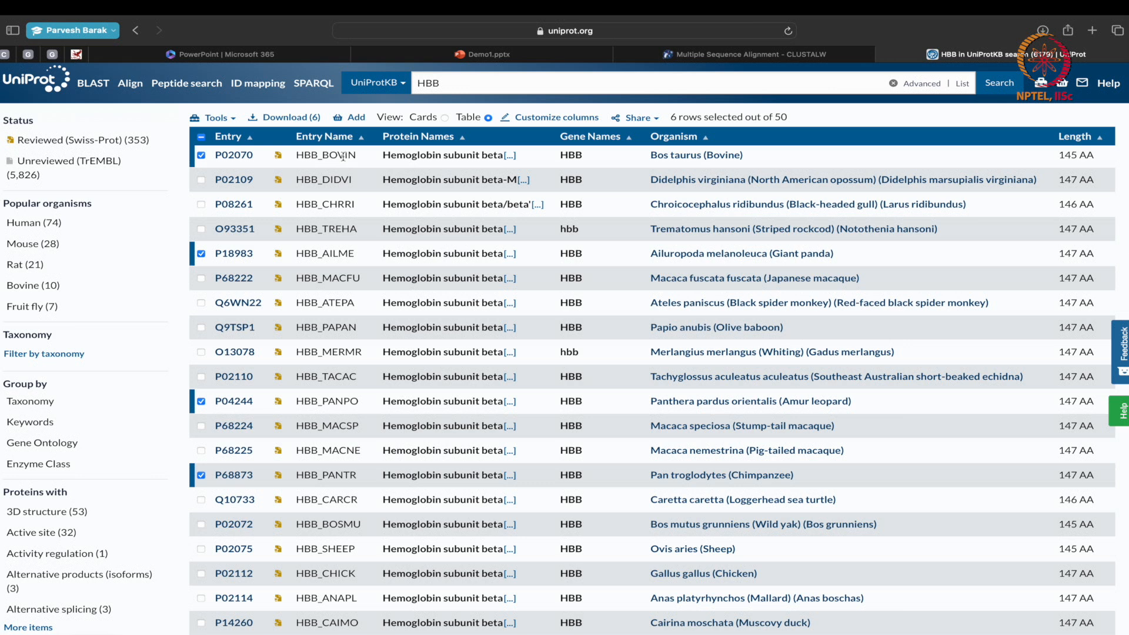
pyautogui.scroll(-5, 332, 489)
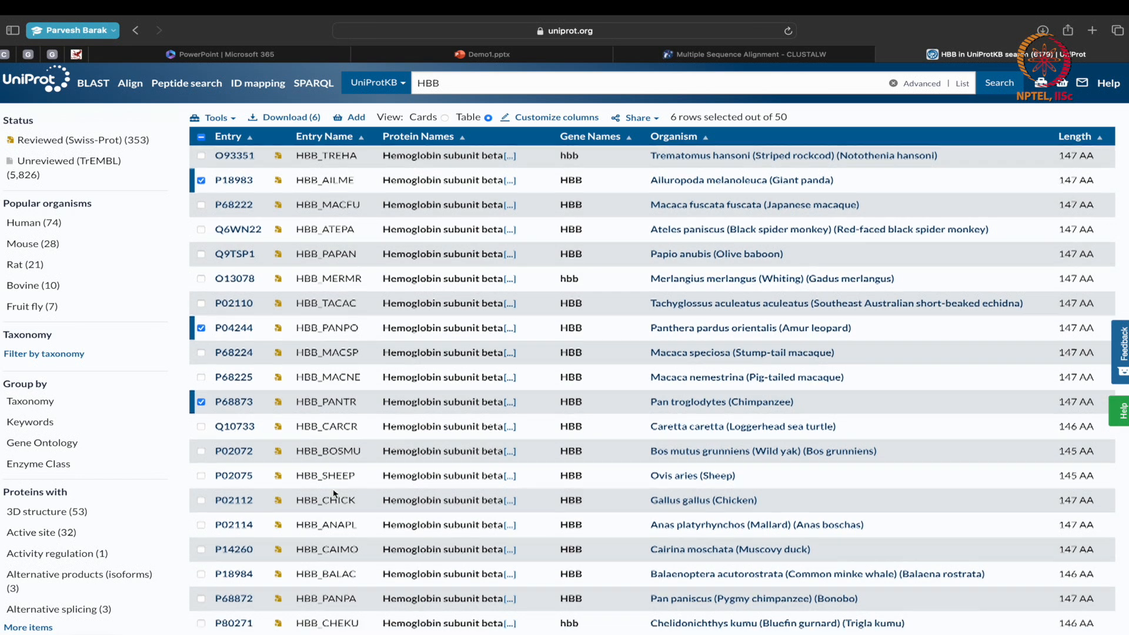
pyautogui.scroll(8, 332, 493)
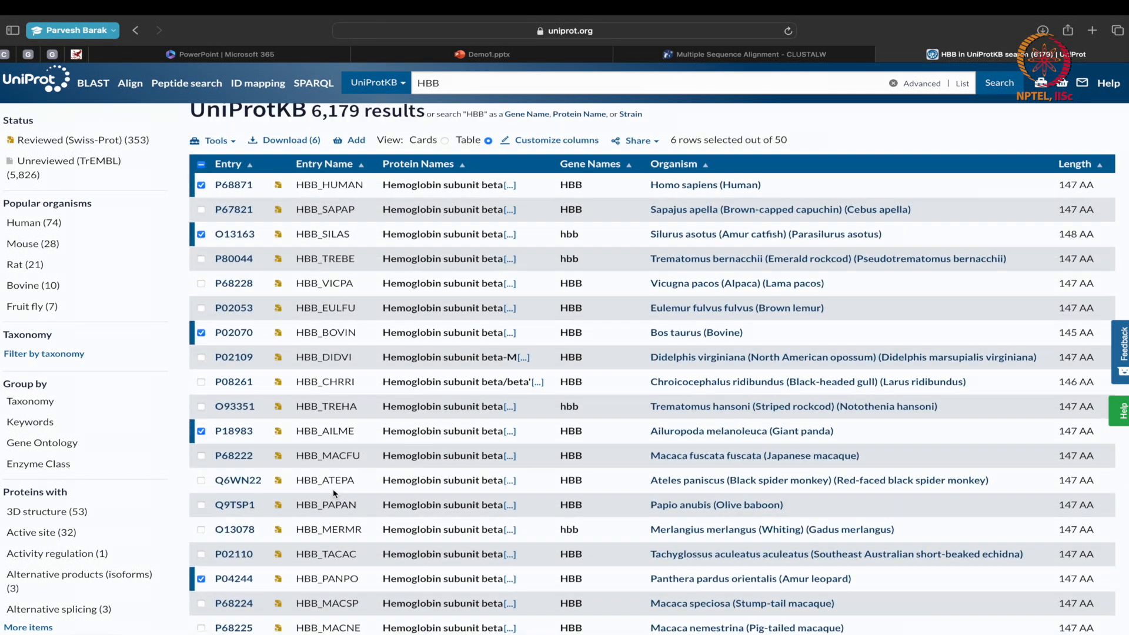
pyautogui.click(698, 54)
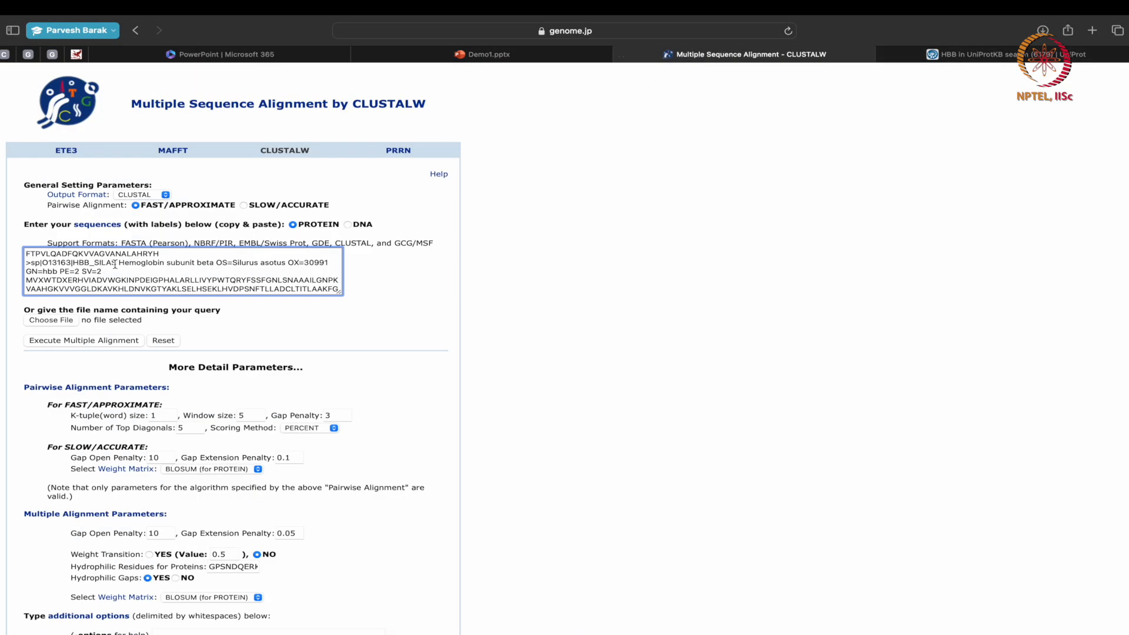
pyautogui.press('BackSpace')
pyautogui.press('BackSpace')
pyautogui.press('BackSpace')
pyautogui.press('BackSpace')
pyautogui.press('BackSpace')
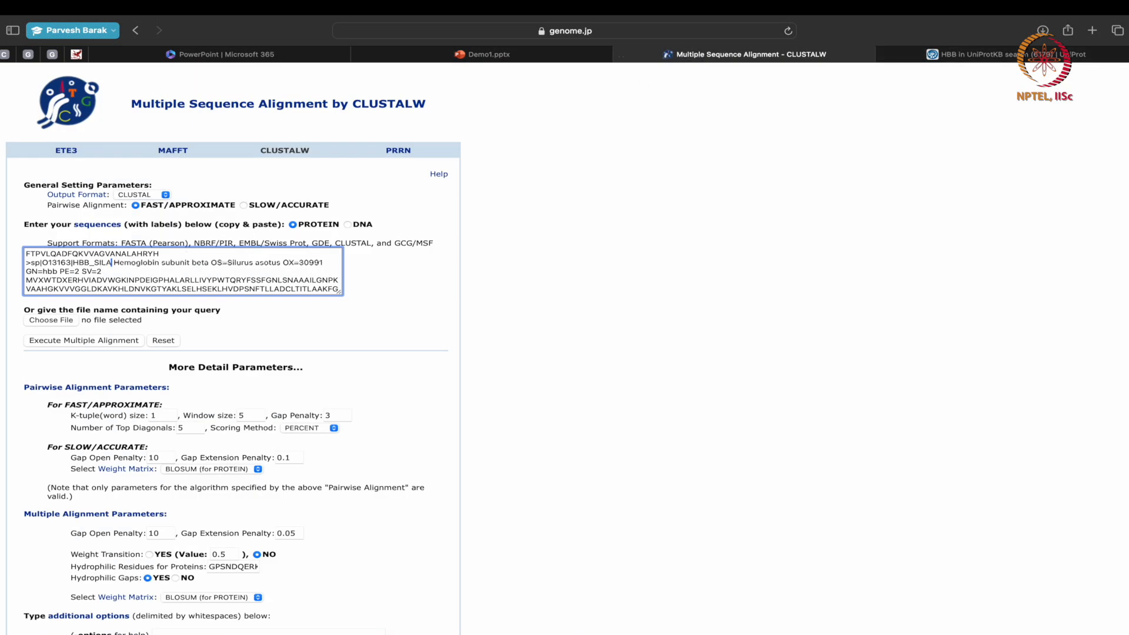
pyautogui.write('CAT_F')
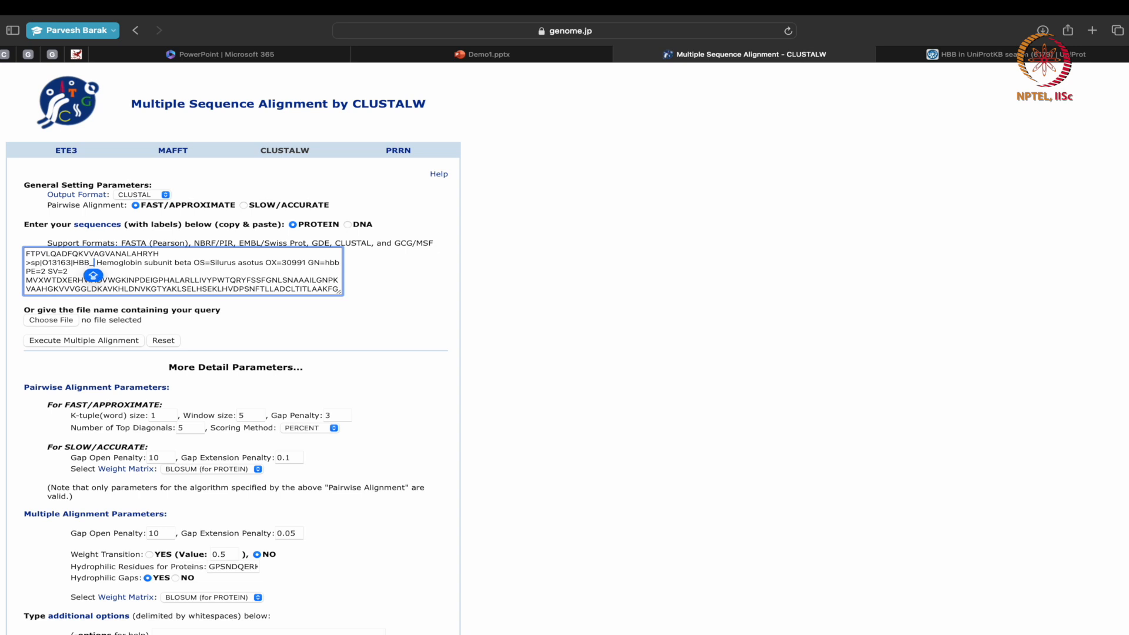
pyautogui.write('ISH')
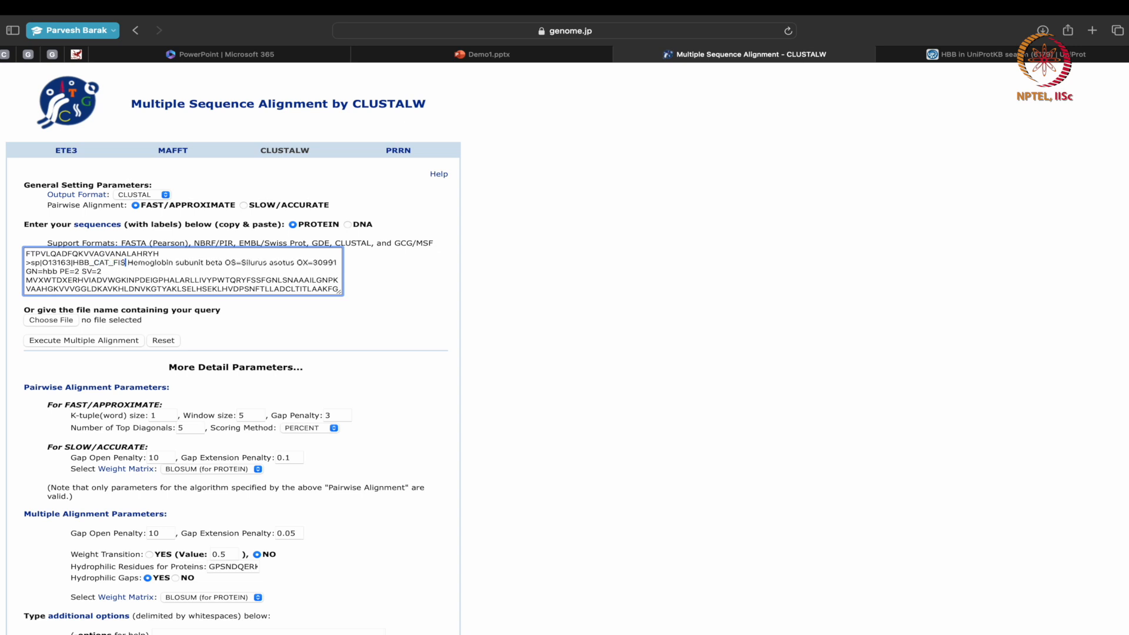
# Step: Look up the HBB_PANPO organism in the UniProt results and rename its label in the pasted sequences to HBB_LEOPARD
pyautogui.scroll(-2, 184, 273)
pyautogui.scroll(-3, 184, 274)
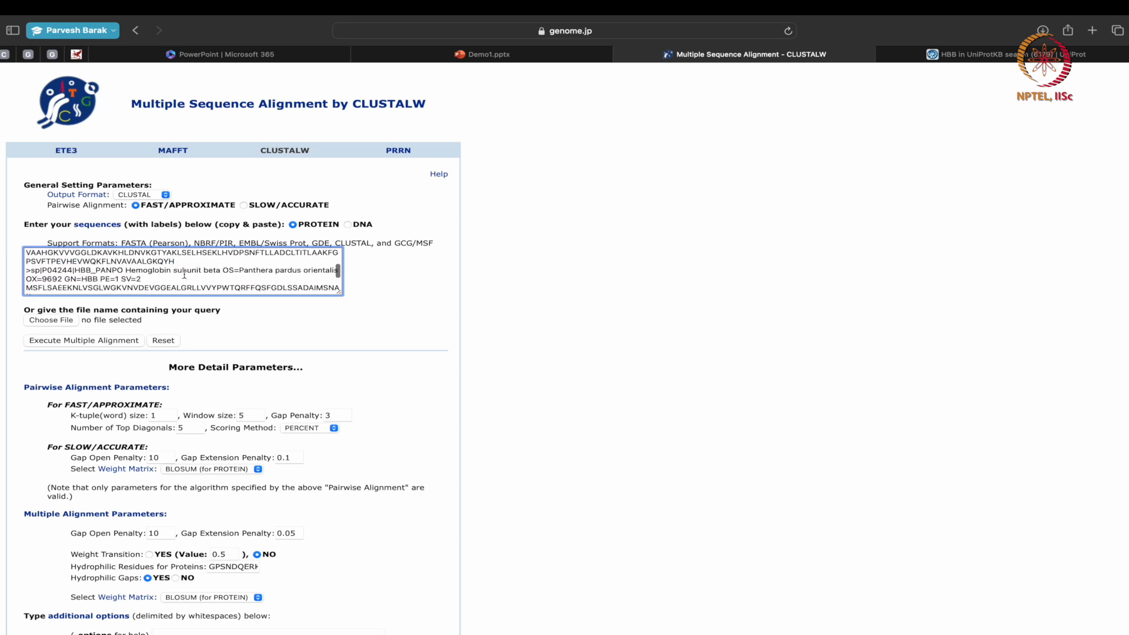
pyautogui.press('capslock')
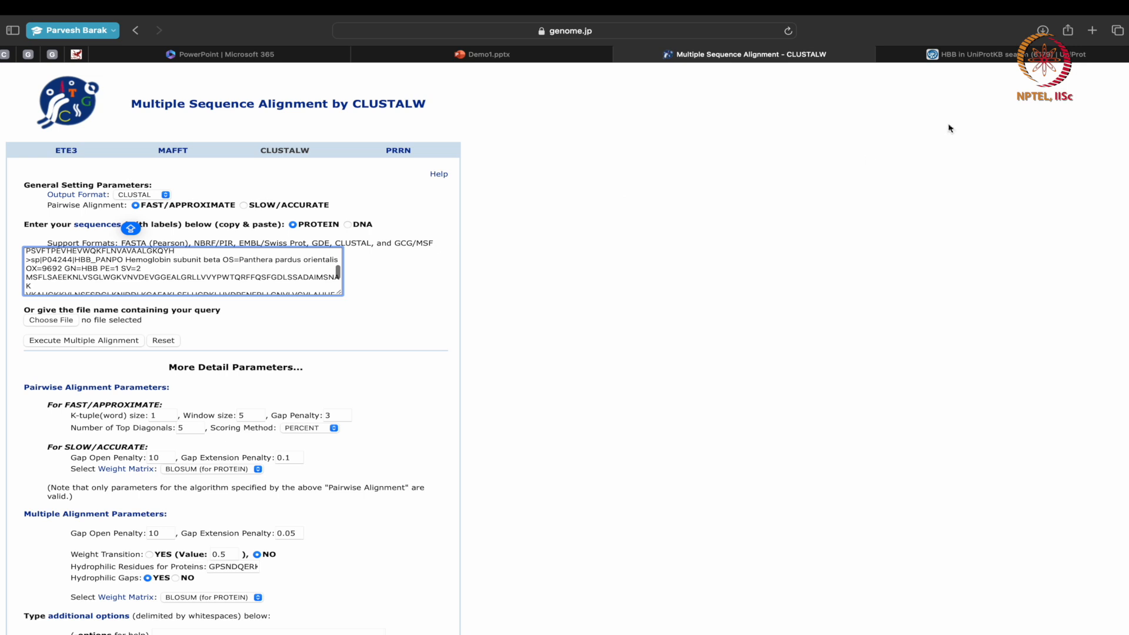
pyautogui.click(950, 54)
pyautogui.scroll(-2, 348, 472)
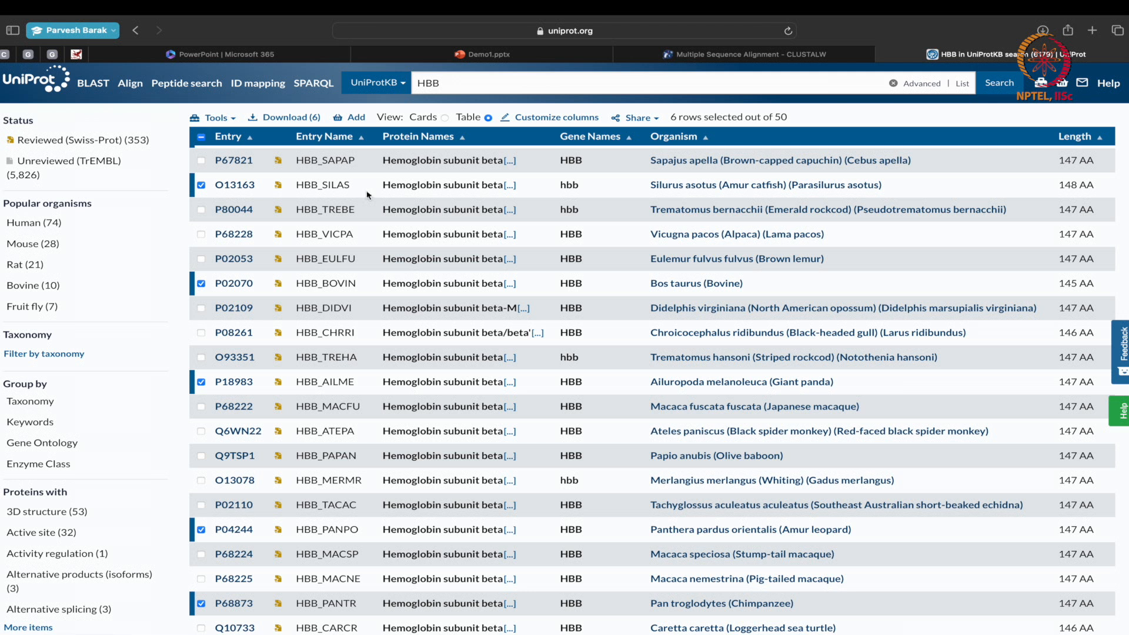
pyautogui.click(759, 53)
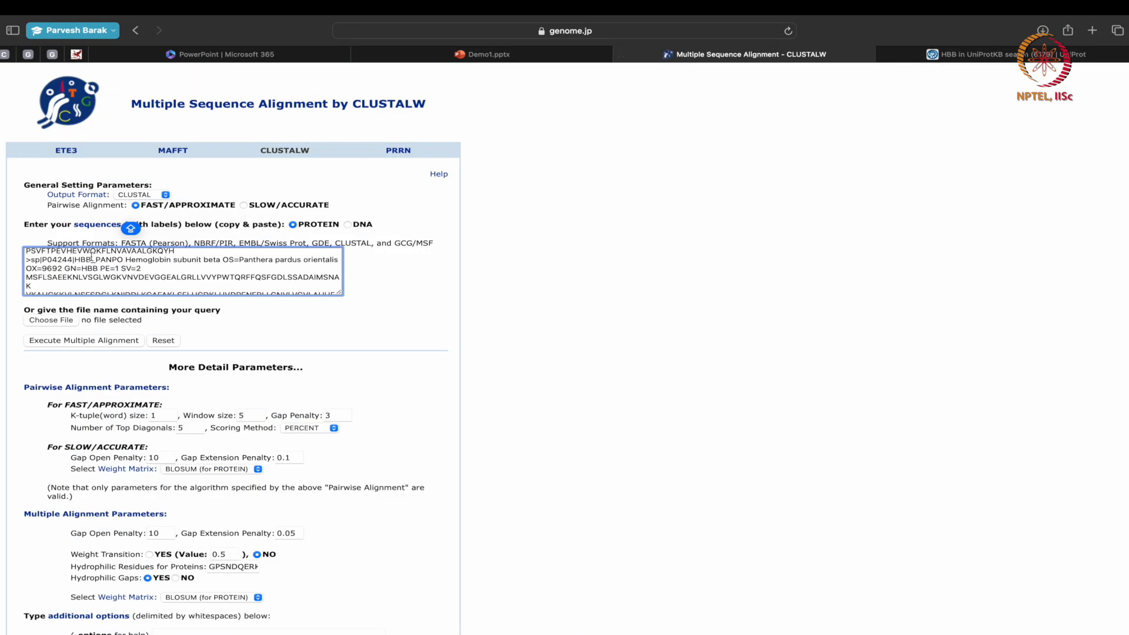
pyautogui.click(123, 259)
pyautogui.press('BackSpace')
pyautogui.press('BackSpace')
pyautogui.press('BackSpace')
pyautogui.press('BackSpace')
pyautogui.press('BackSpace')
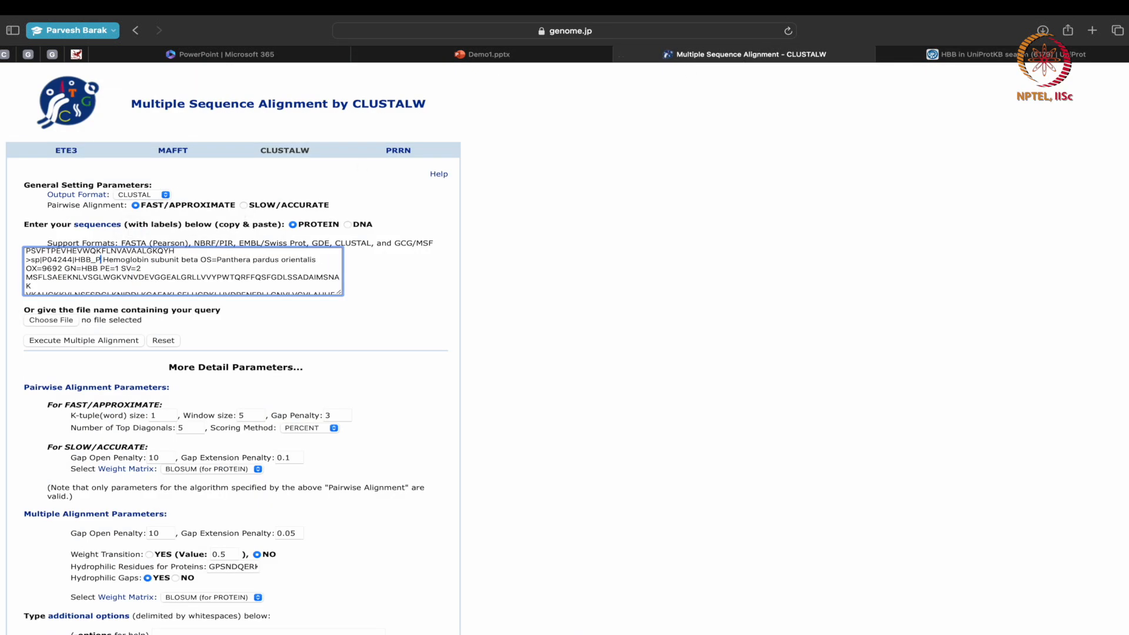
pyautogui.write('LEOPARD')
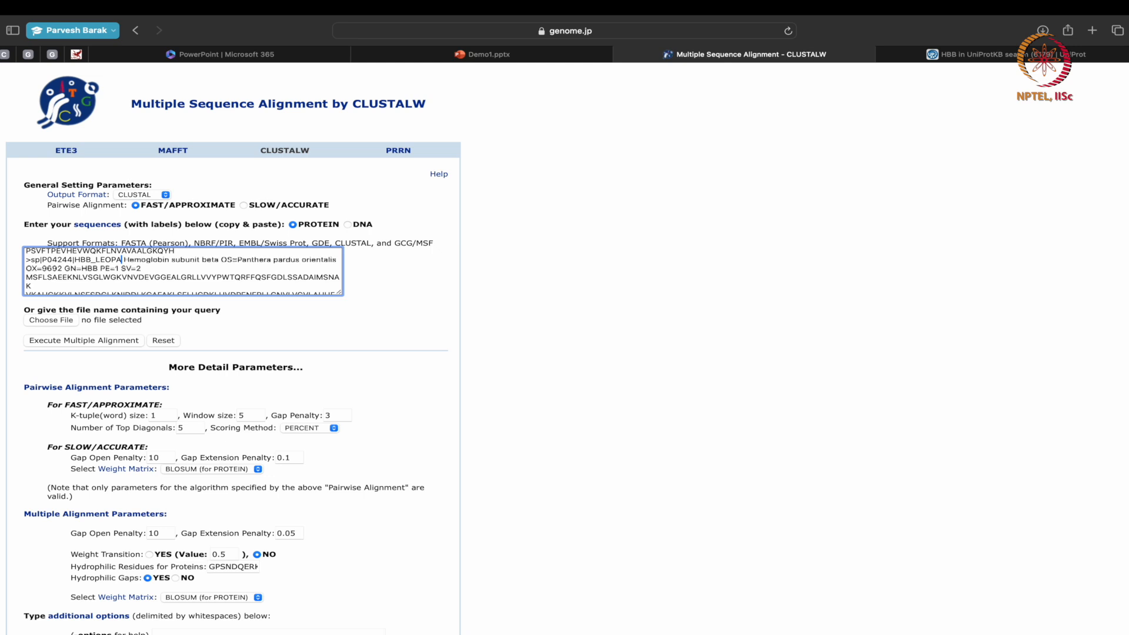
# Step: Look up the HBB_PANTR organism in the UniProt results and rename its label in the pasted sequences to HBB_CHIMPANZEE
pyautogui.scroll(-2, 191, 279)
pyautogui.press('capslock')
pyautogui.scroll(-2, 190, 278)
pyautogui.press('capslock')
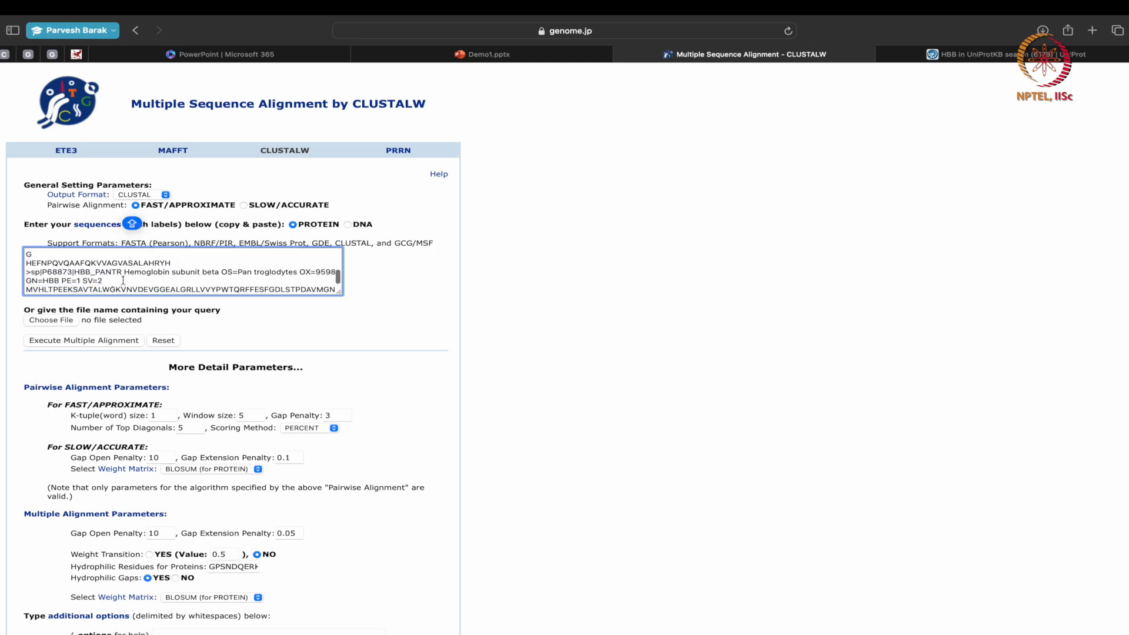
pyautogui.click(962, 57)
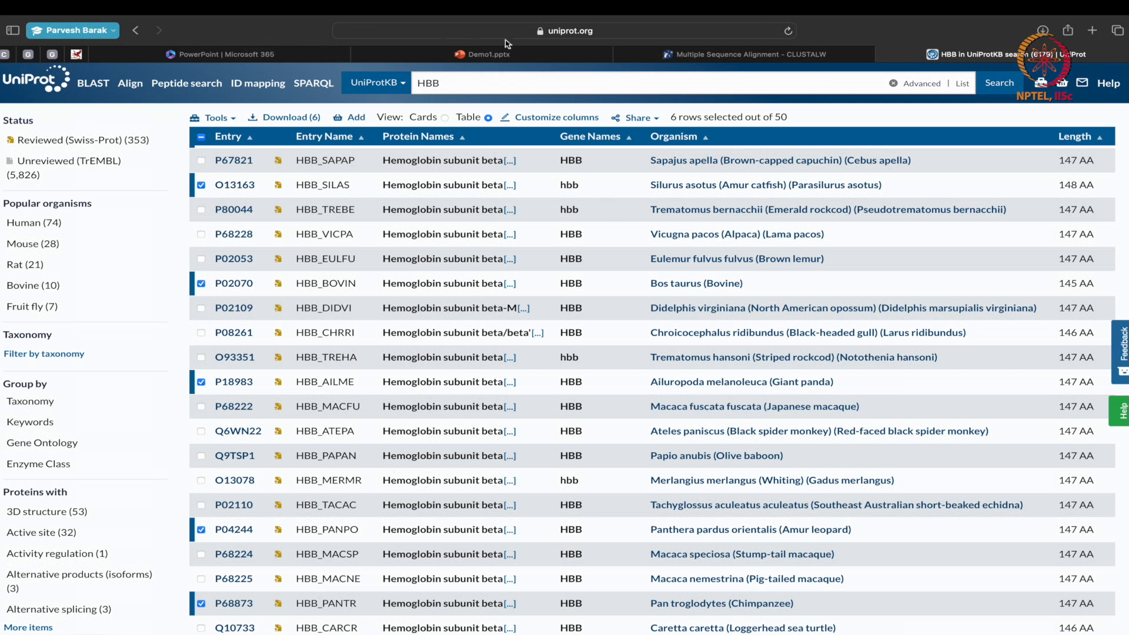
pyautogui.click(713, 52)
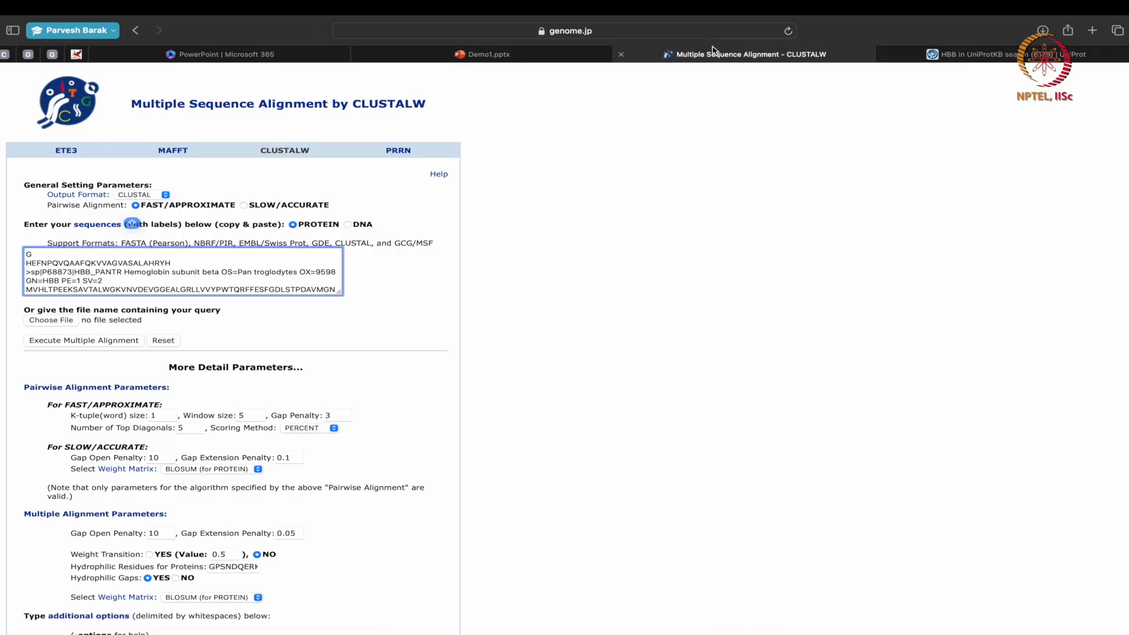
pyautogui.click(123, 271)
pyautogui.press('BackSpace')
pyautogui.press('BackSpace')
pyautogui.press('BackSpace')
pyautogui.press('BackSpace')
pyautogui.press('BackSpace')
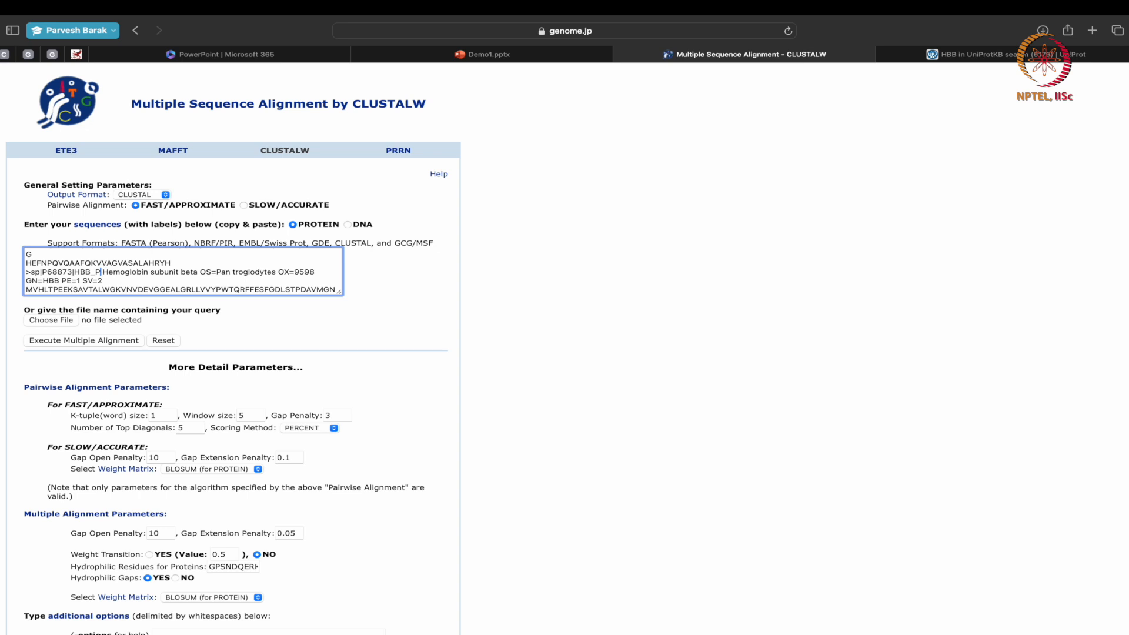
pyautogui.write('CHIM')
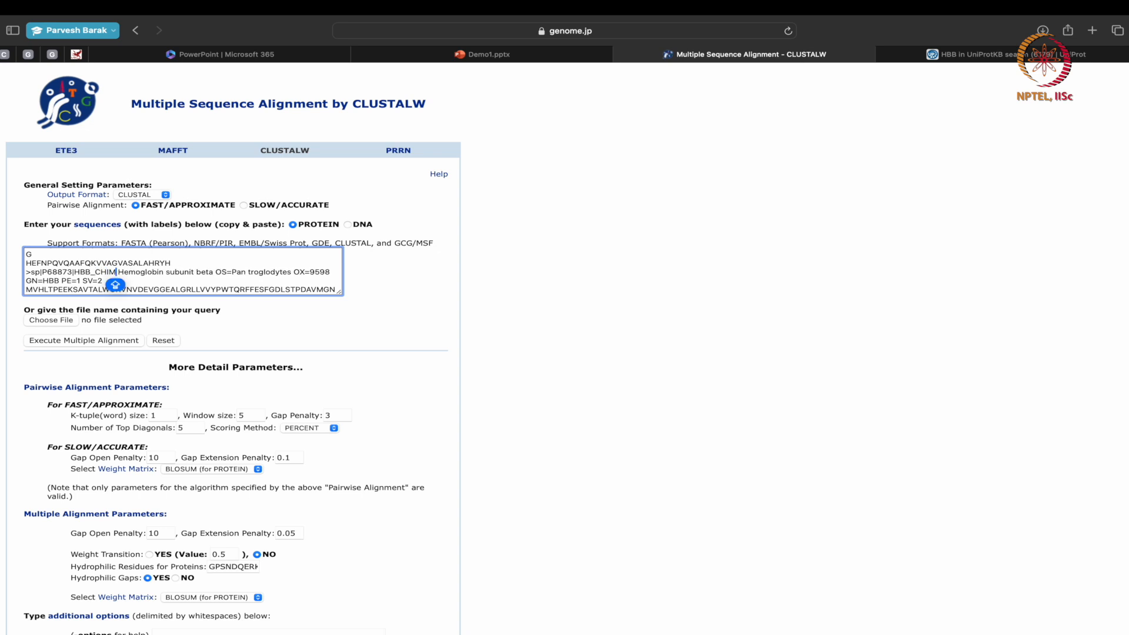
pyautogui.write('PANZEE')
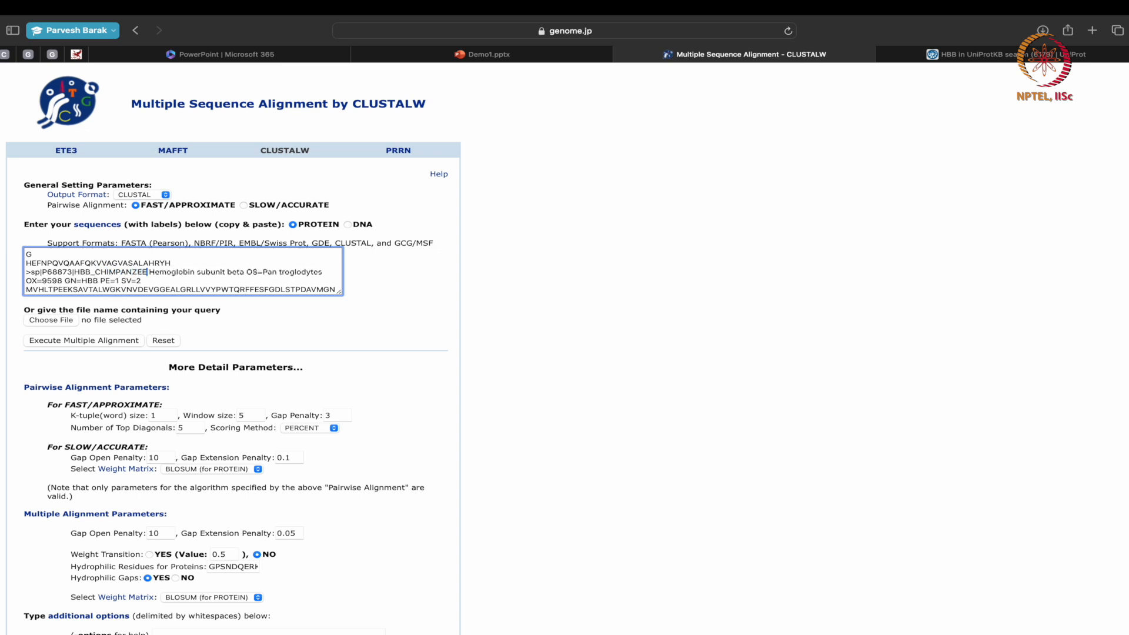
# Step: Look up the HBB_AILME organism in the UniProt results and rename its label in the pasted sequences to HBB_GIANT_PANDA
pyautogui.scroll(-6, 265, 266)
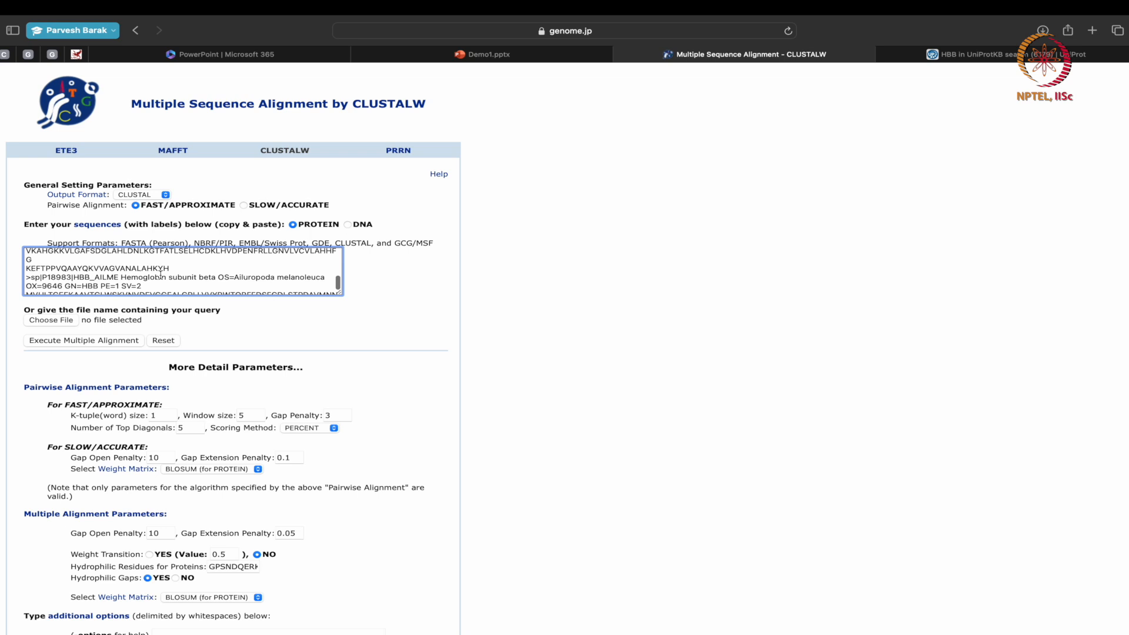
pyautogui.click(970, 54)
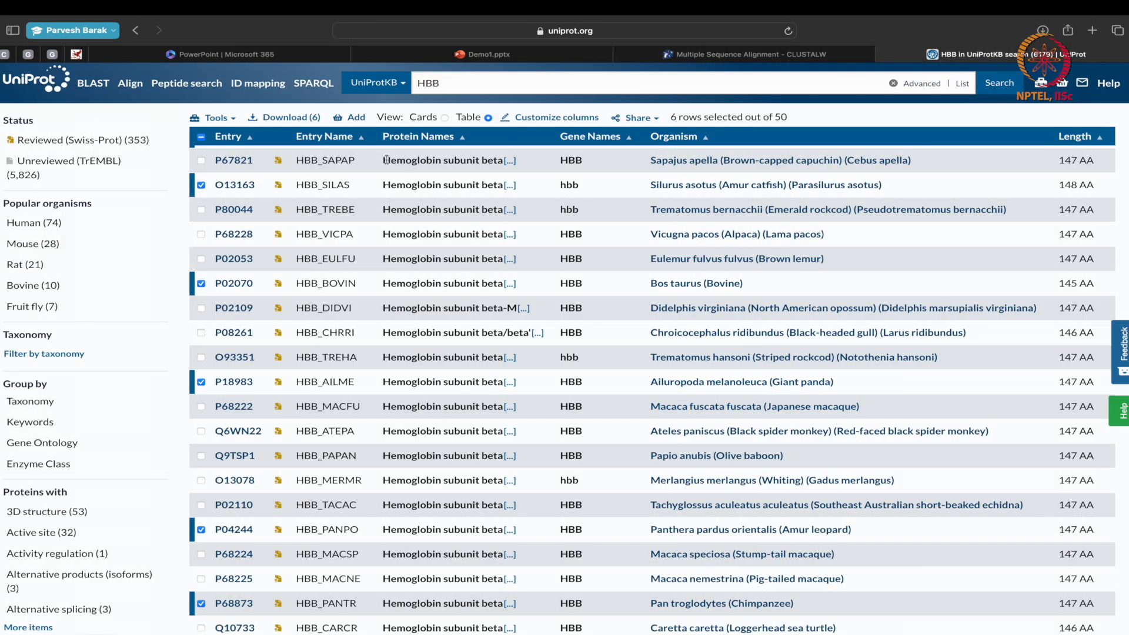
pyautogui.click(762, 53)
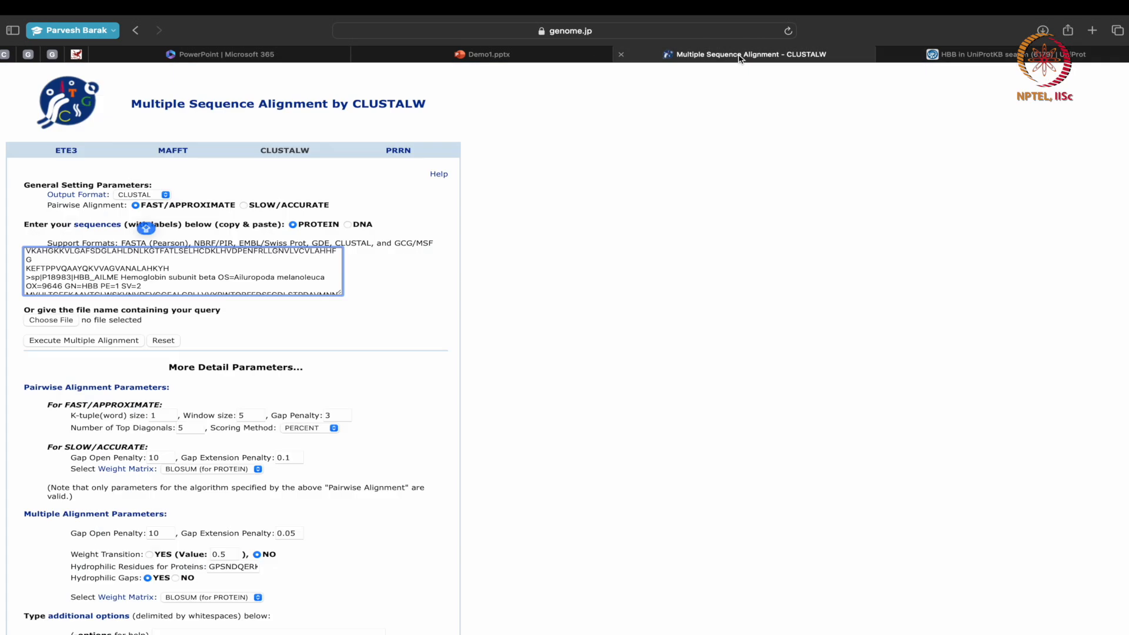
pyautogui.click(119, 278)
pyautogui.press('BackSpace')
pyautogui.press('BackSpace')
pyautogui.press('BackSpace')
pyautogui.press('BackSpace')
pyautogui.press('BackSpace')
pyautogui.write('GIA')
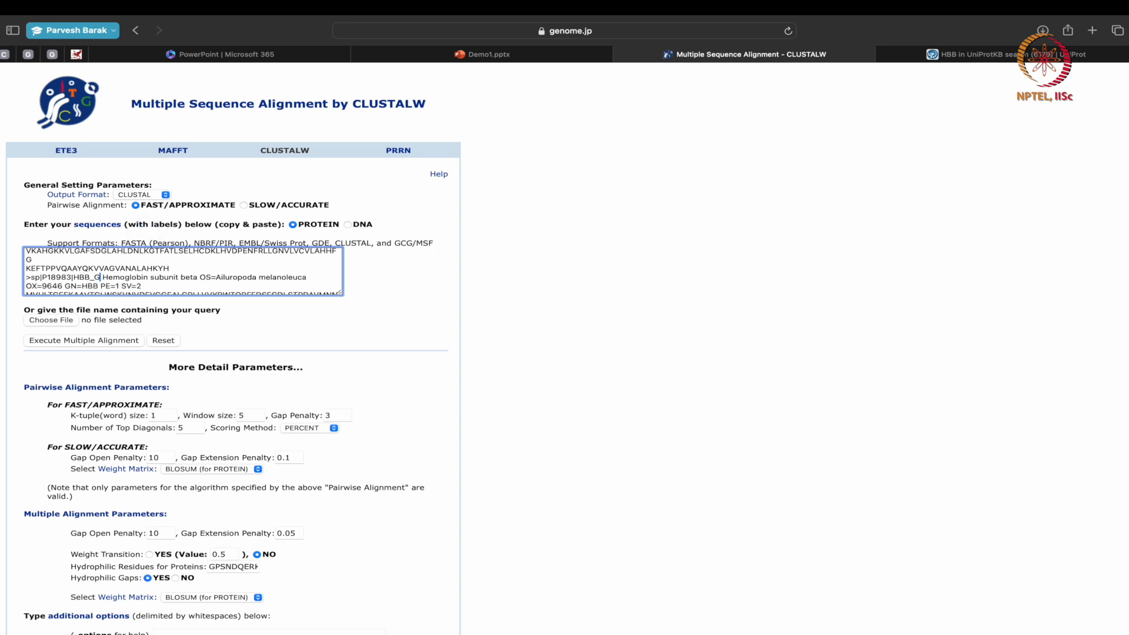
pyautogui.write('NT_PANDA')
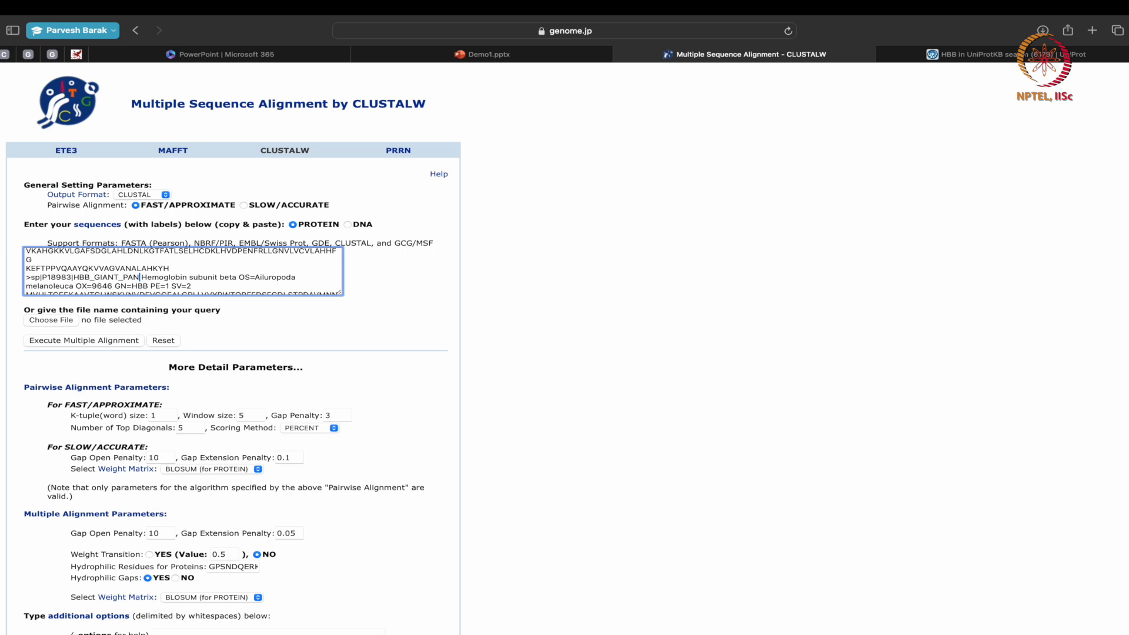
# Step: Execute the multiple alignment of the six labelled sequences and review the pairwise scores, especially human against chimpanzee, and the aligned blocks
pyautogui.scroll(-10, 120, 276)
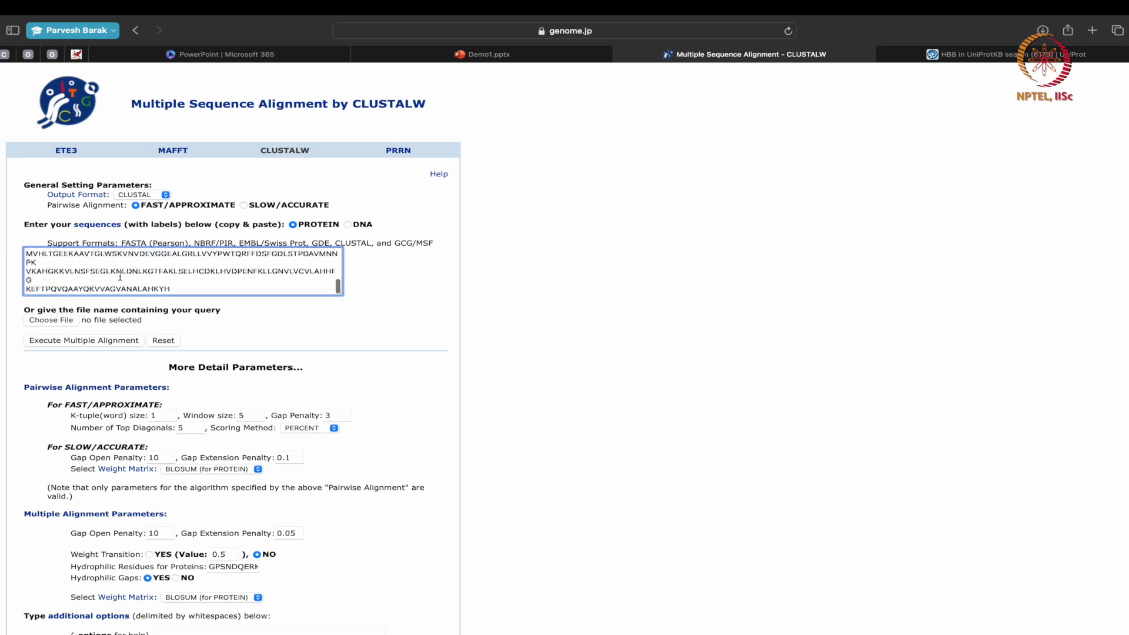
pyautogui.click(108, 342)
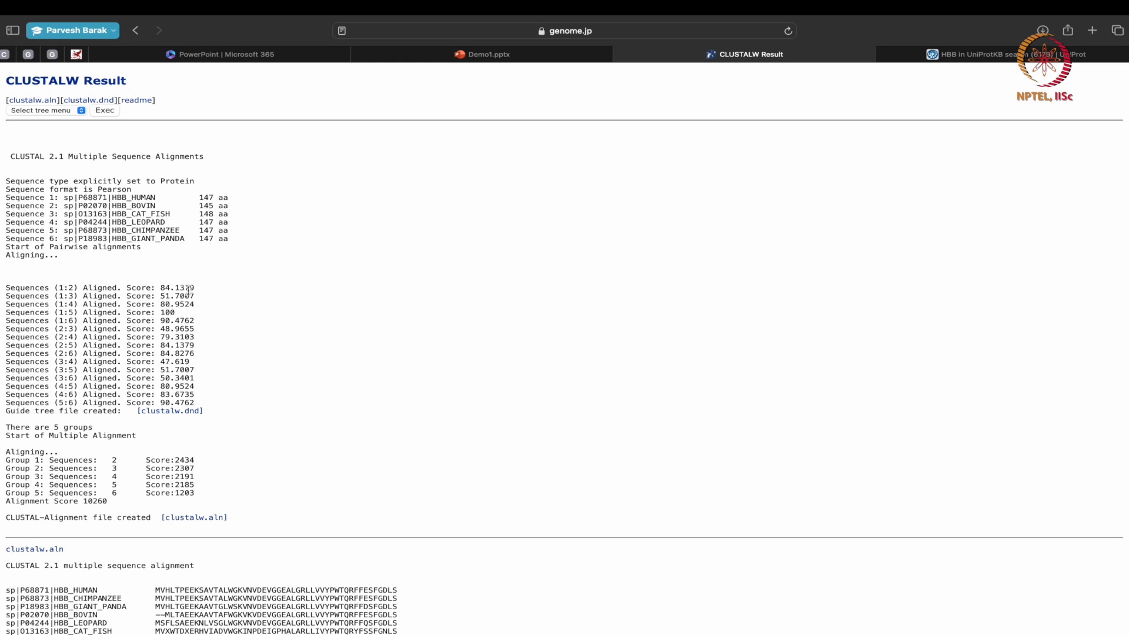
pyautogui.doubleClick(167, 312)
pyautogui.moveTo(55, 312); pyautogui.dragTo(74, 312)
pyautogui.click(139, 230)
pyautogui.moveTo(138, 230); pyautogui.dragTo(167, 229)
pyautogui.scroll(-2, 244, 476)
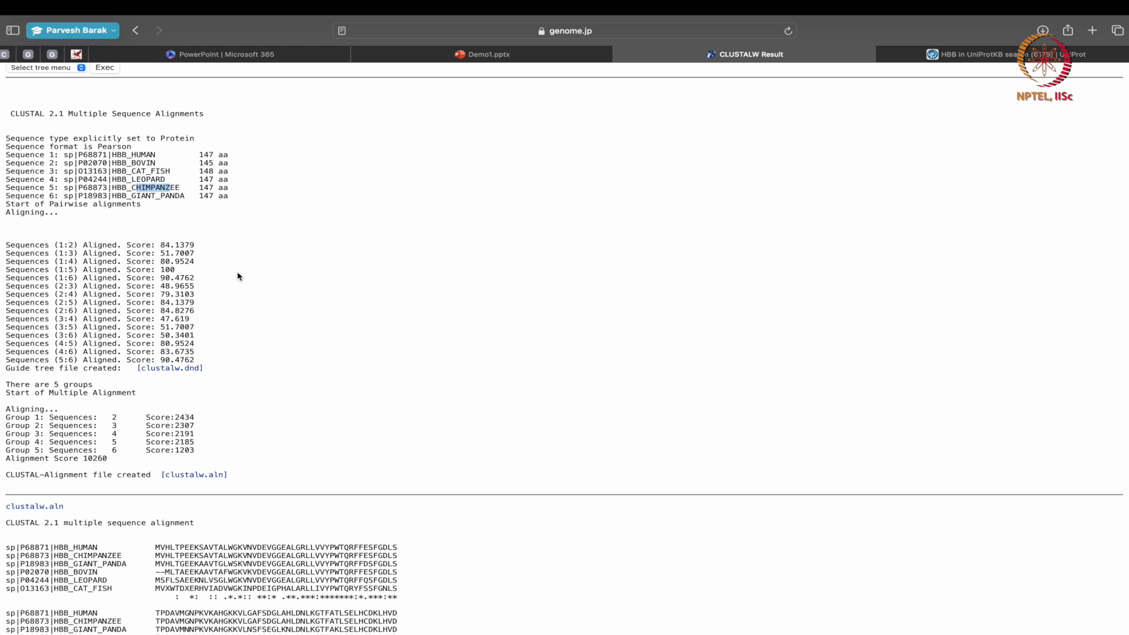
pyautogui.scroll(-10, 356, 435)
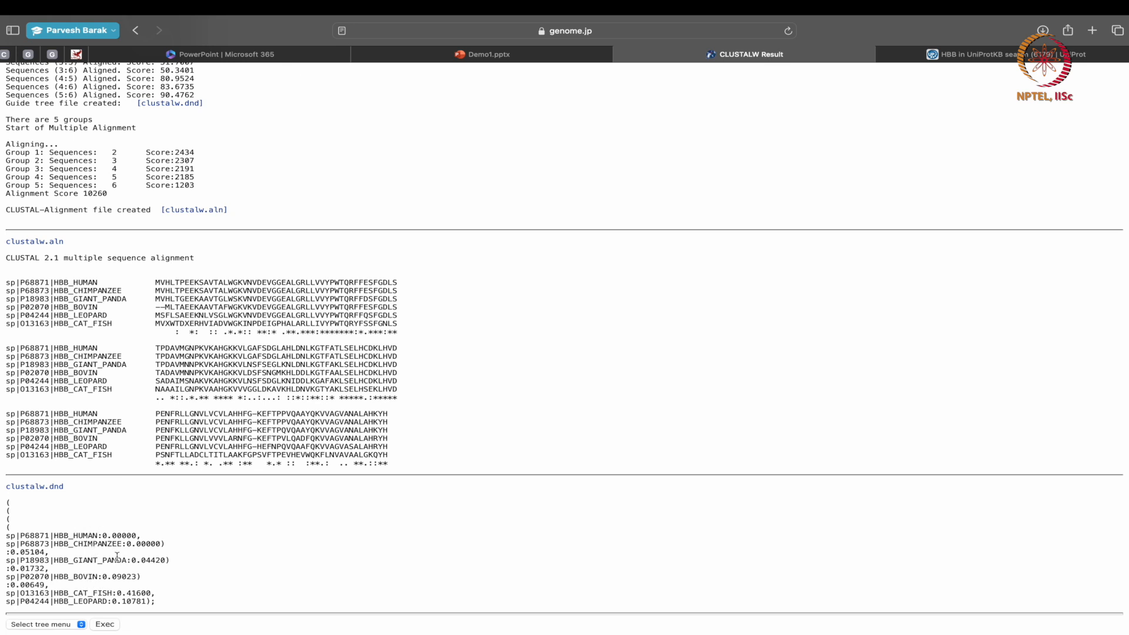
# Step: Build a phylogenetic tree from the alignment with FastTree and view the resulting phylogram
pyautogui.scroll(5, 117, 556)
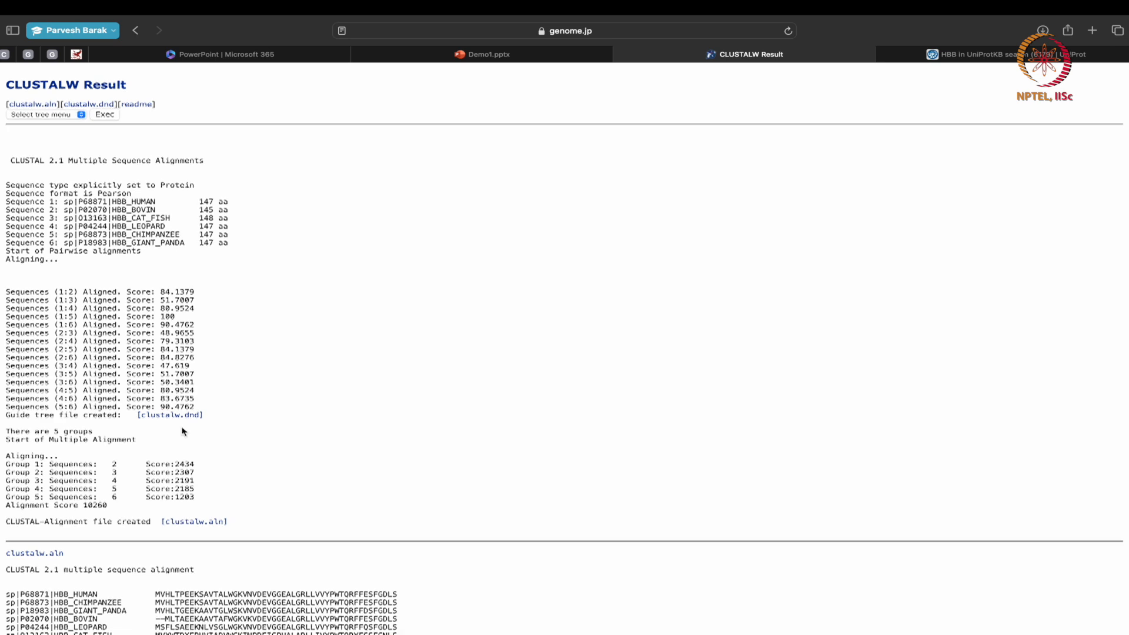
pyautogui.click(81, 112)
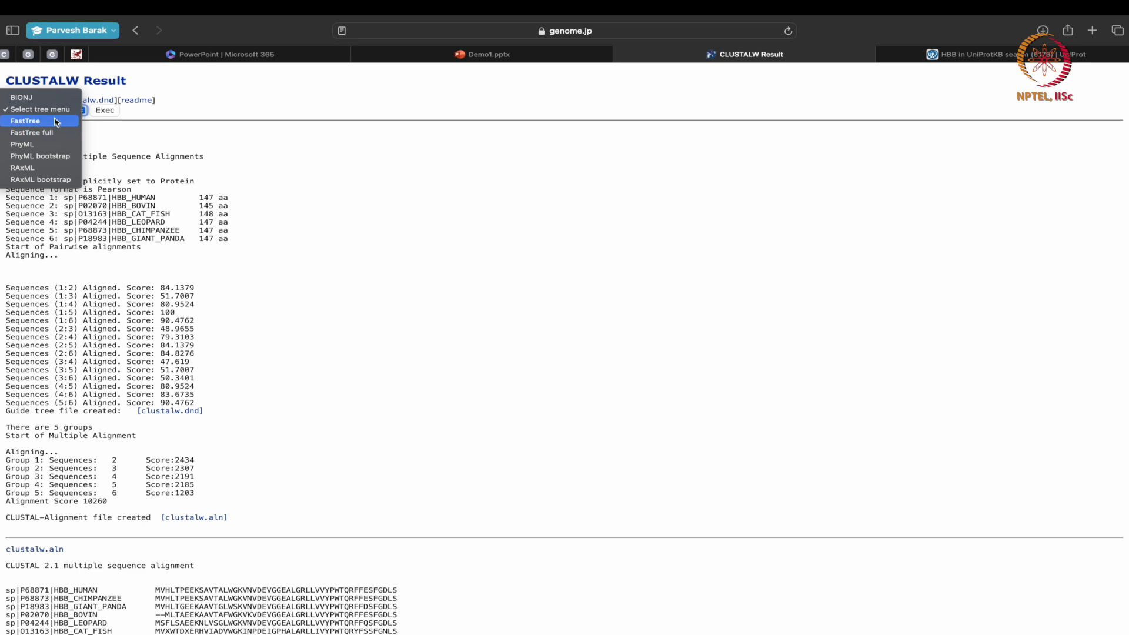
pyautogui.click(63, 110)
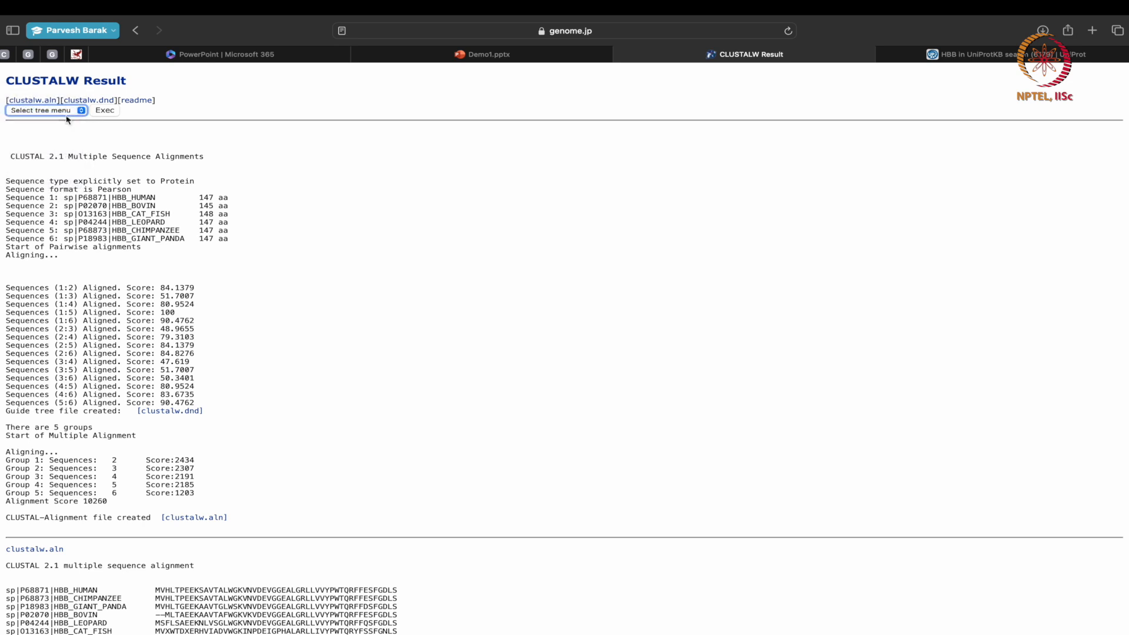
pyautogui.click(109, 111)
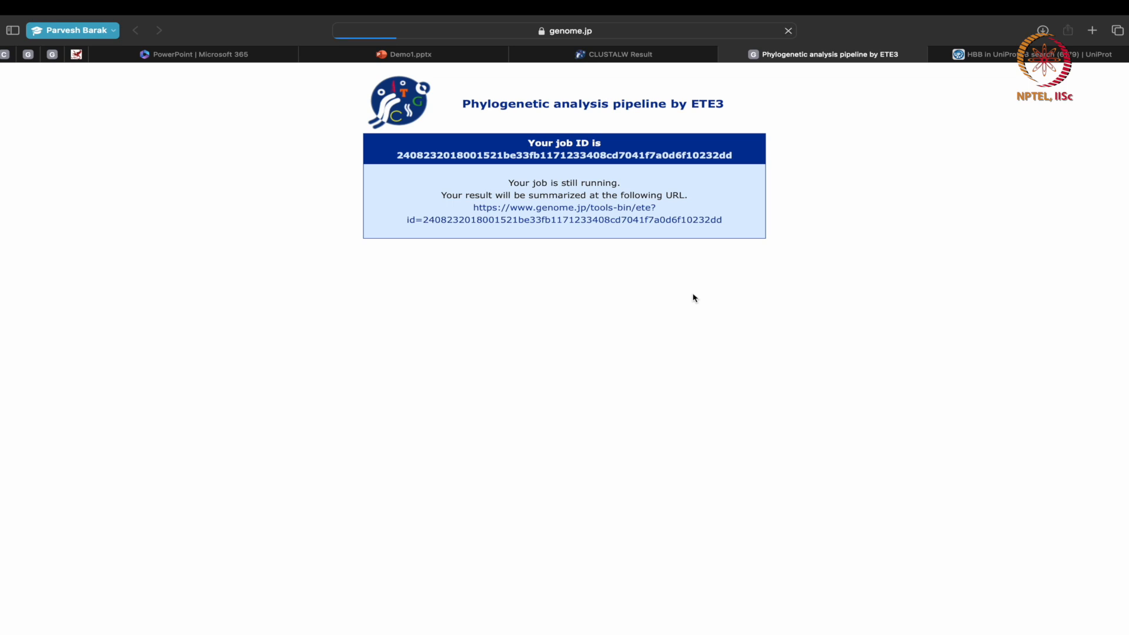
pyautogui.scroll(-2, 693, 298)
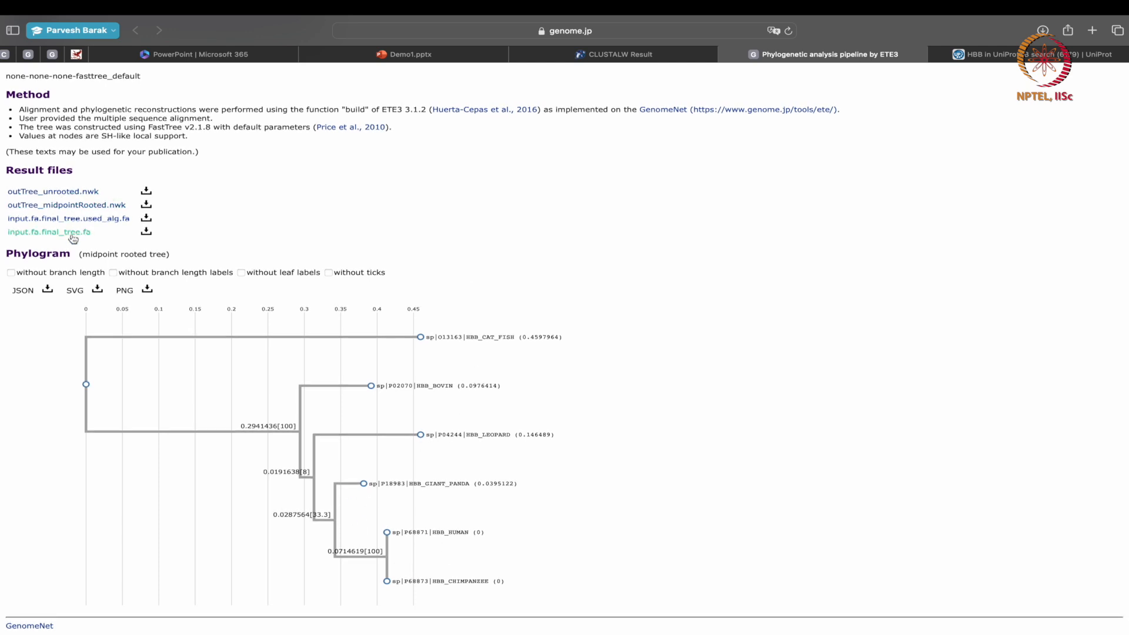
# Step: Return to the CLUSTALW input form and examine the alignment parameters and the weight matrix choices for SLOW/ACCURATE pairwise alignment, keeping BLOSUM (for PROTEIN)
pyautogui.click(623, 54)
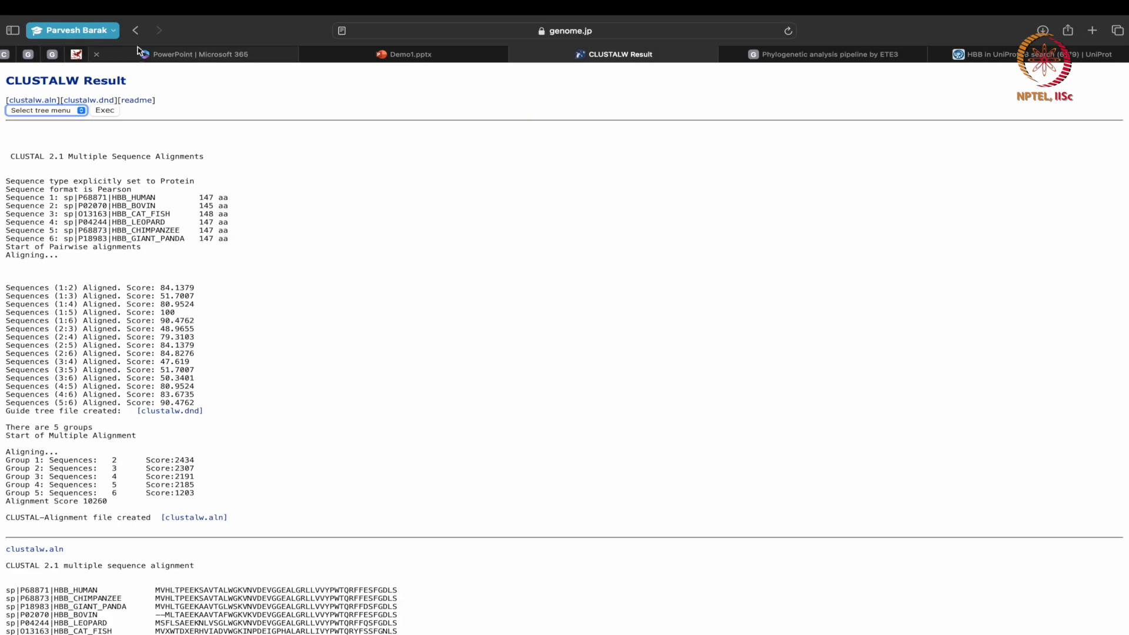
pyautogui.click(135, 30)
pyautogui.scroll(-2, 233, 470)
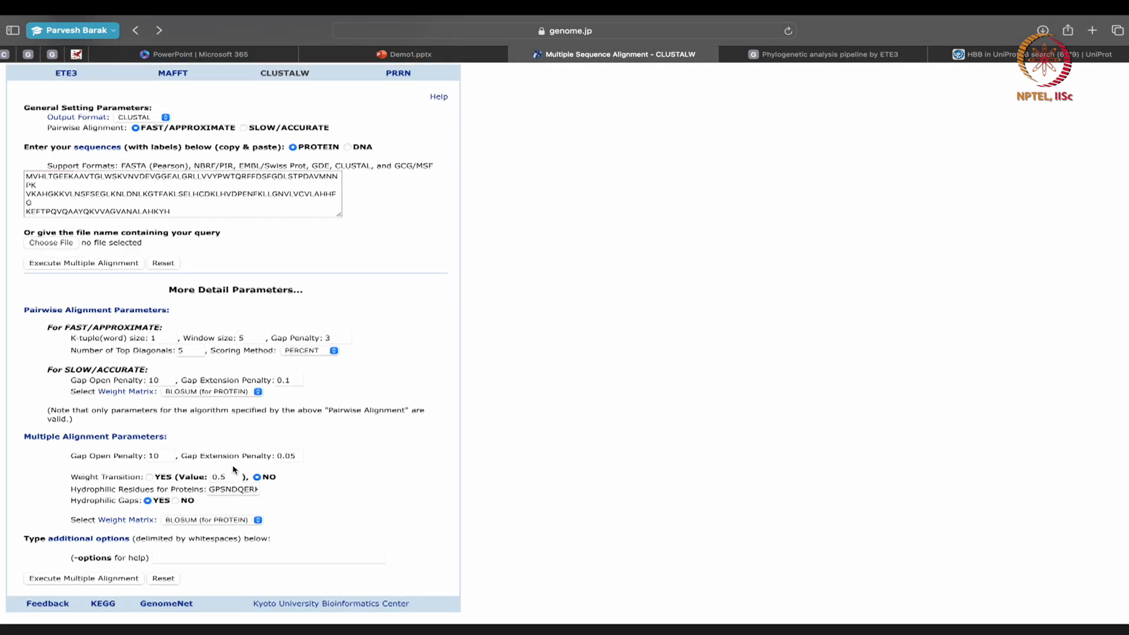
pyautogui.scroll(1, 233, 469)
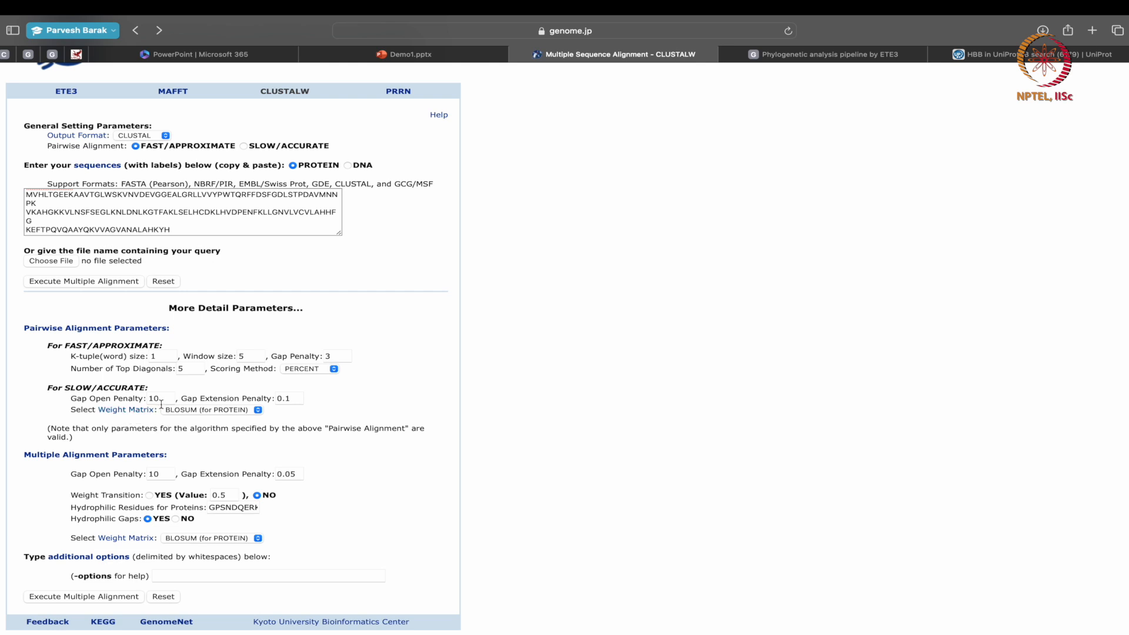
pyautogui.click(233, 411)
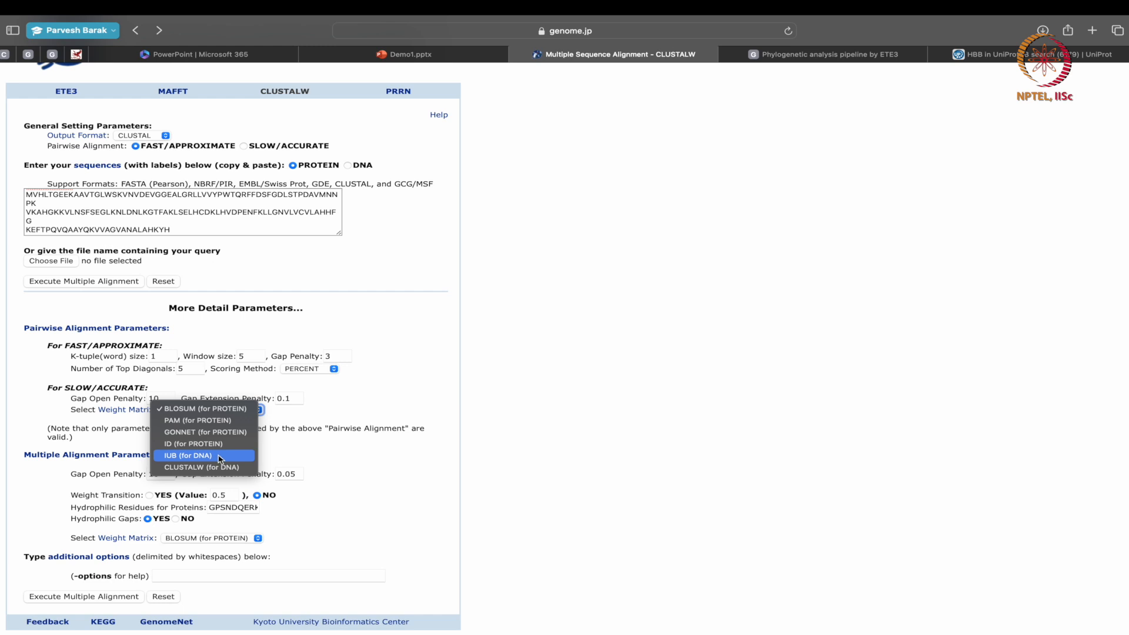
pyautogui.click(232, 408)
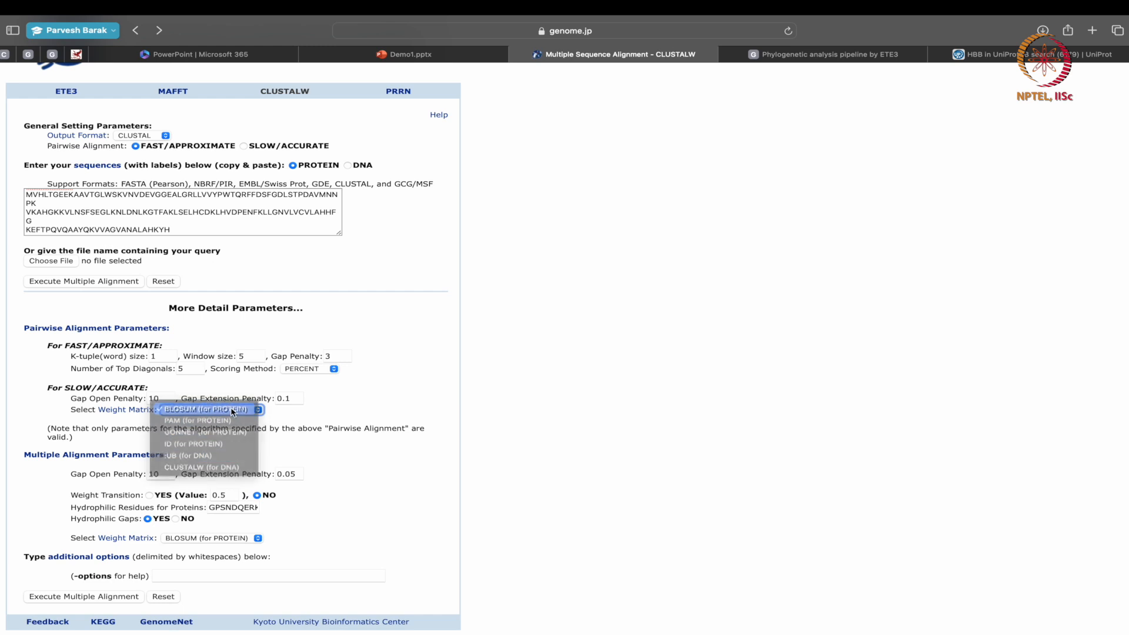